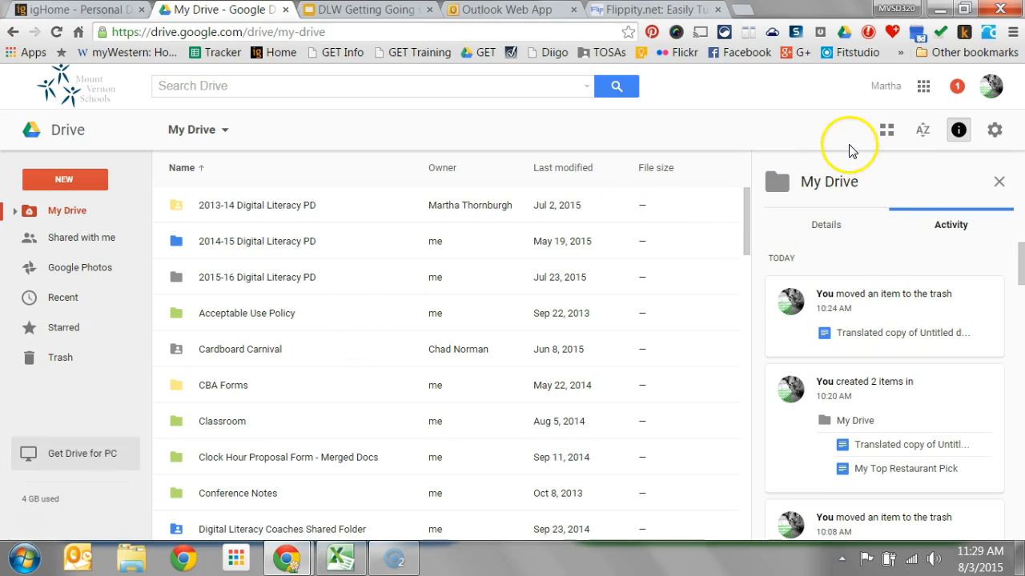
# - Expand the My Drive folder tree and open the shared DLW Google Basics folder
pyautogui.click(923, 86)
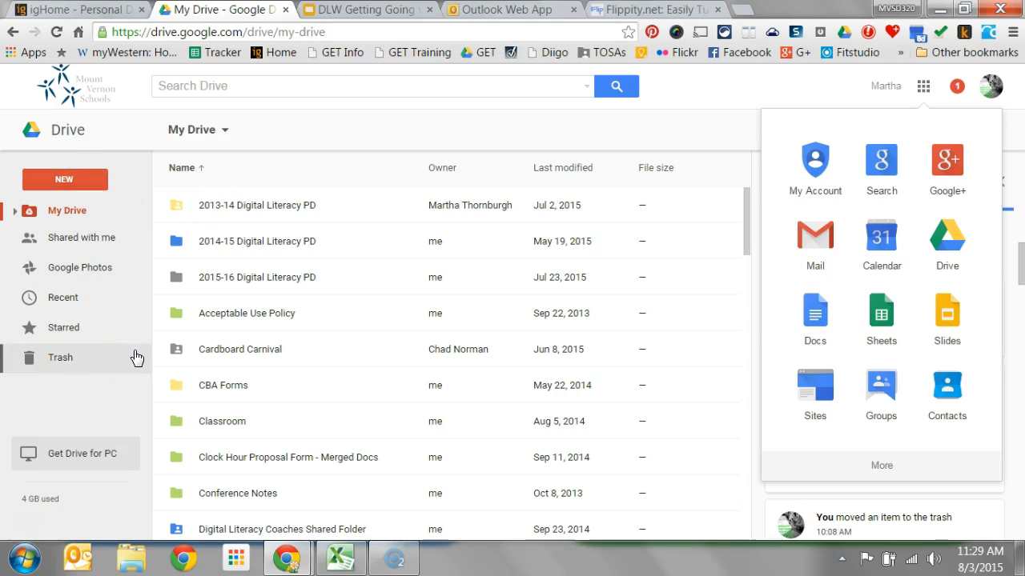
pyautogui.click(15, 213)
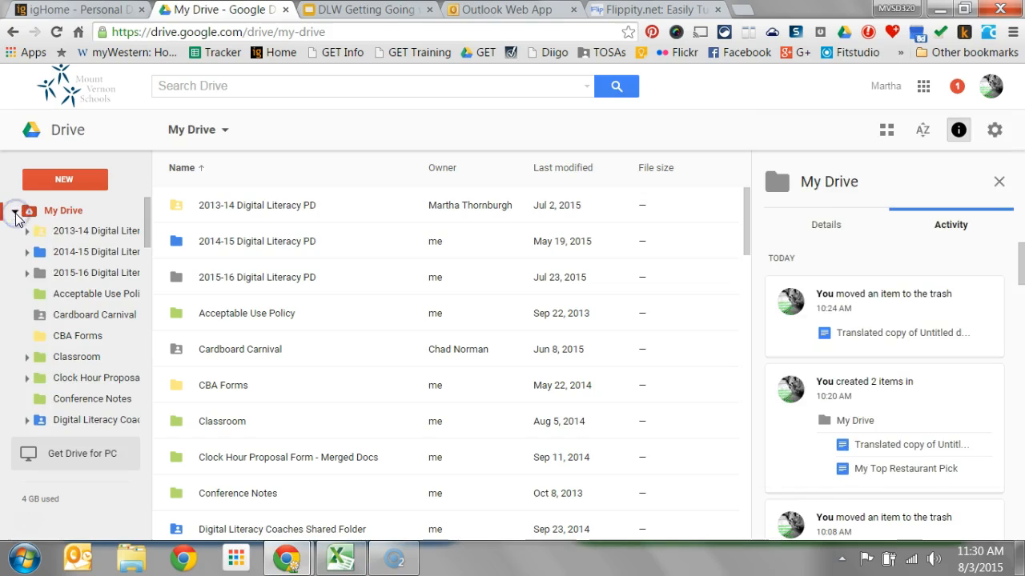
pyautogui.click(15, 214)
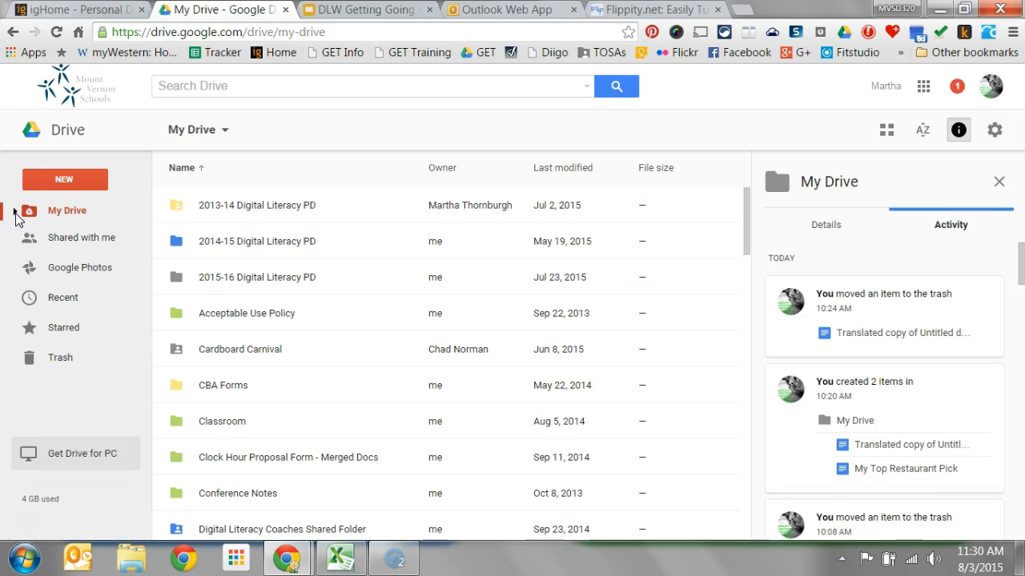
pyautogui.click(16, 212)
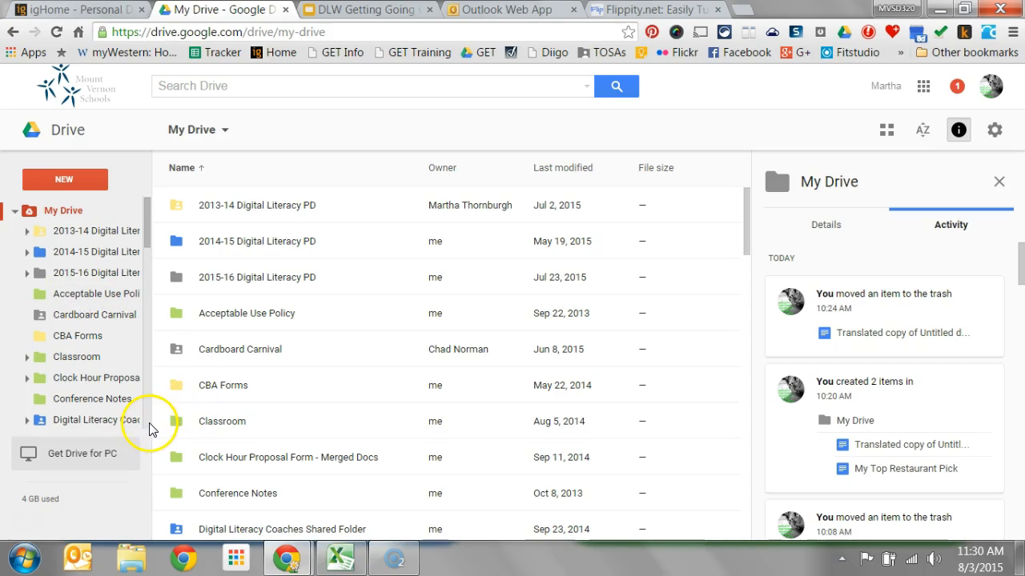
pyautogui.scroll(-3, 88, 360)
pyautogui.click(120, 260)
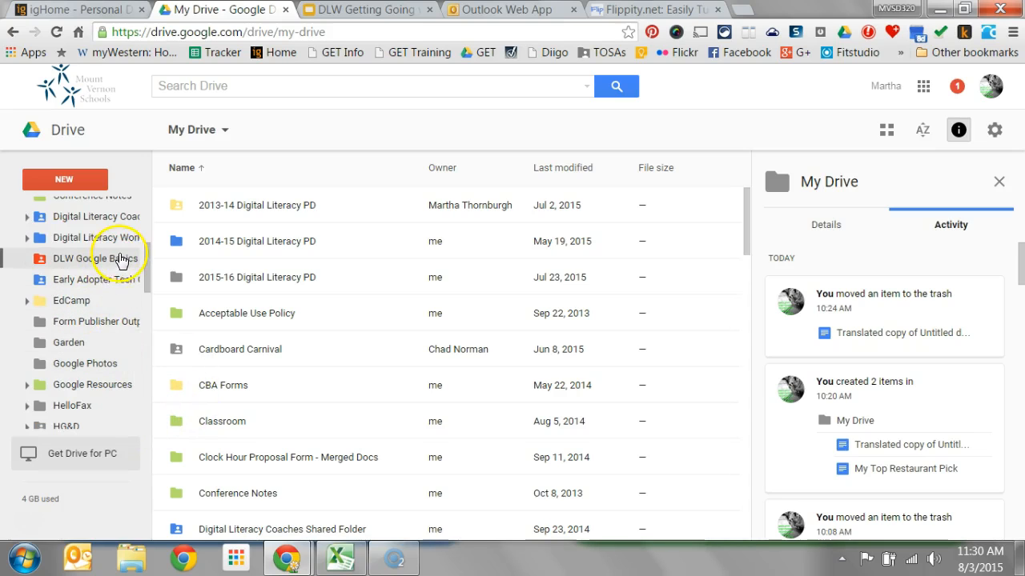
pyautogui.click(120, 260)
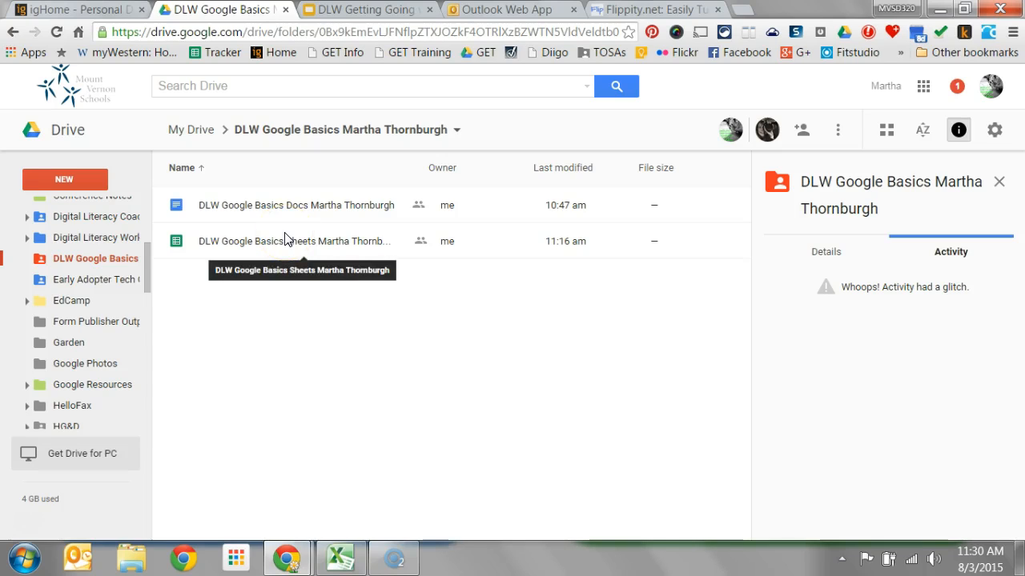
# - Create a new Google Form in the DLW Google Basics folder, accepting the shared folder's permissions
pyautogui.click(93, 188)
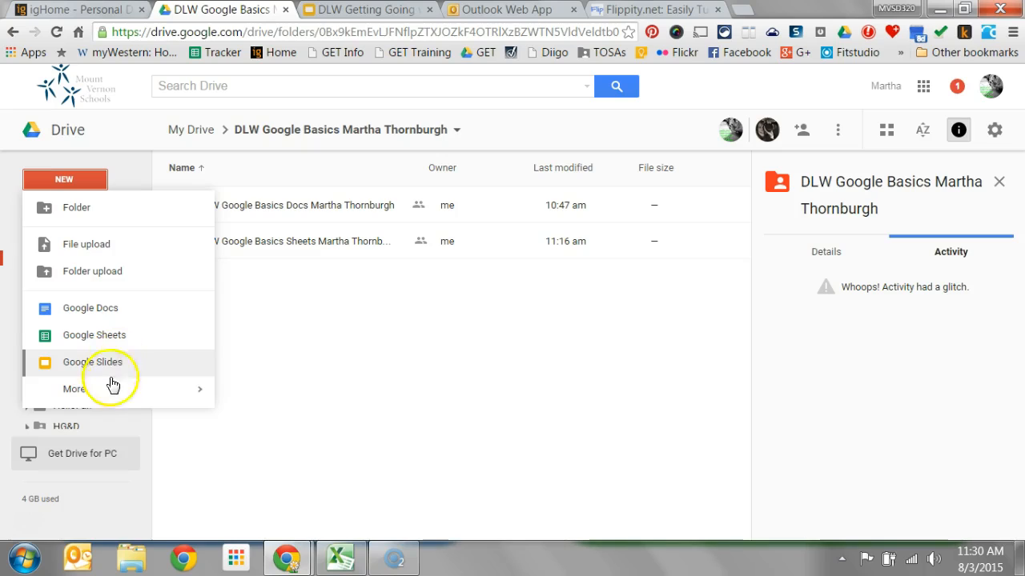
pyautogui.moveTo(93, 398)
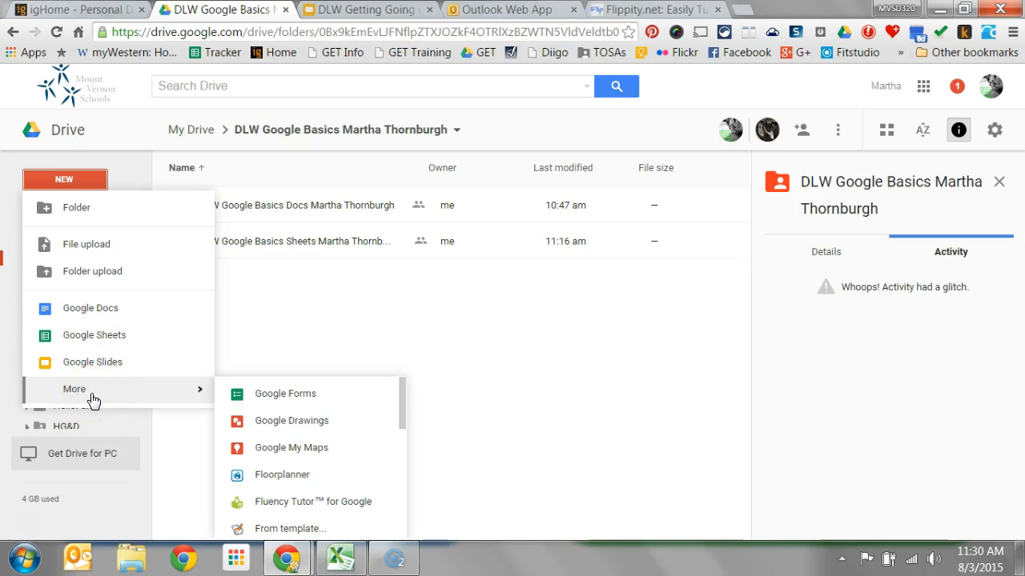
pyautogui.click(328, 397)
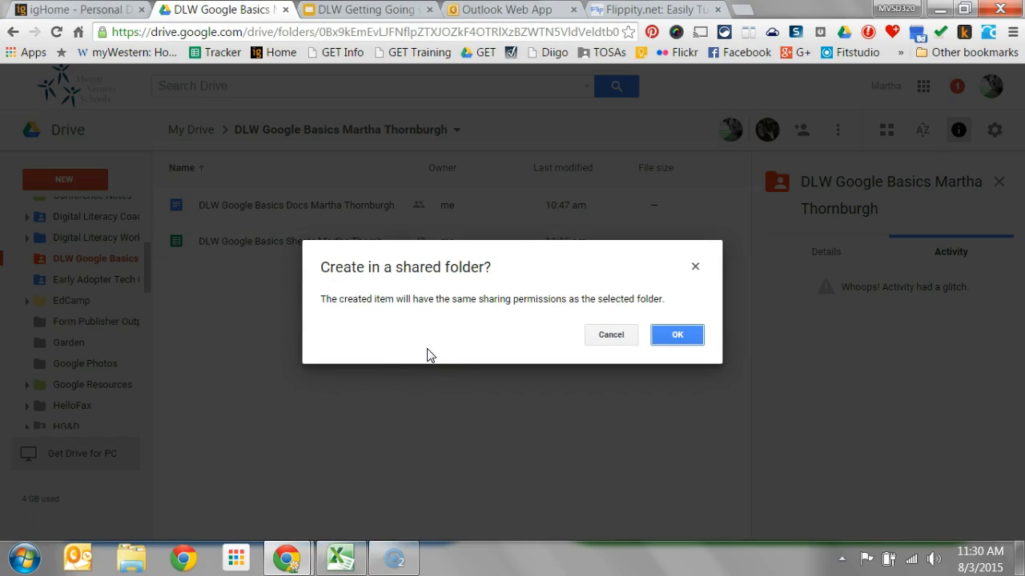
pyautogui.click(690, 338)
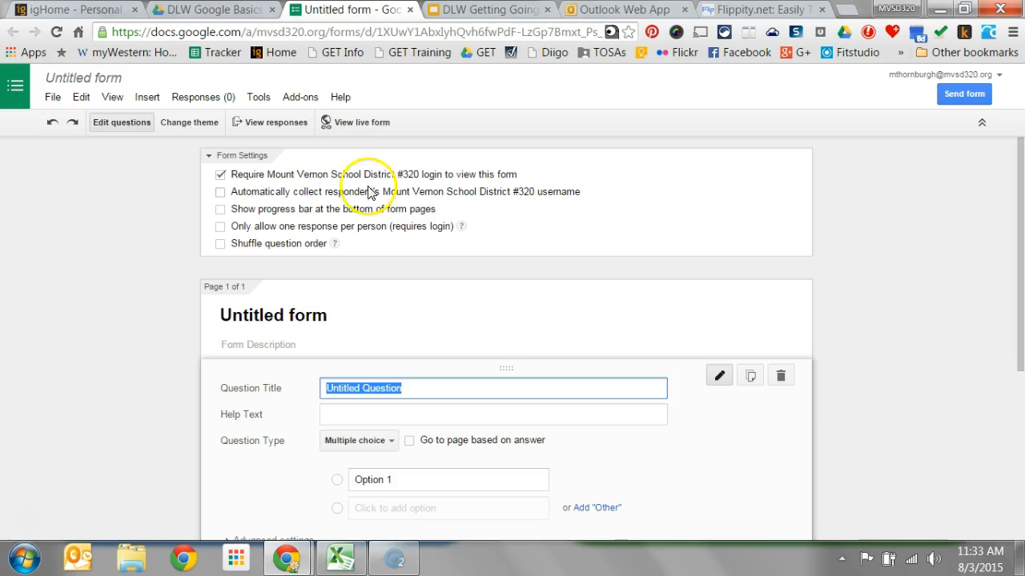
# - Turn on automatic collection of respondents' district usernames and the progress bar at the bottom of form pages
pyautogui.click(282, 192)
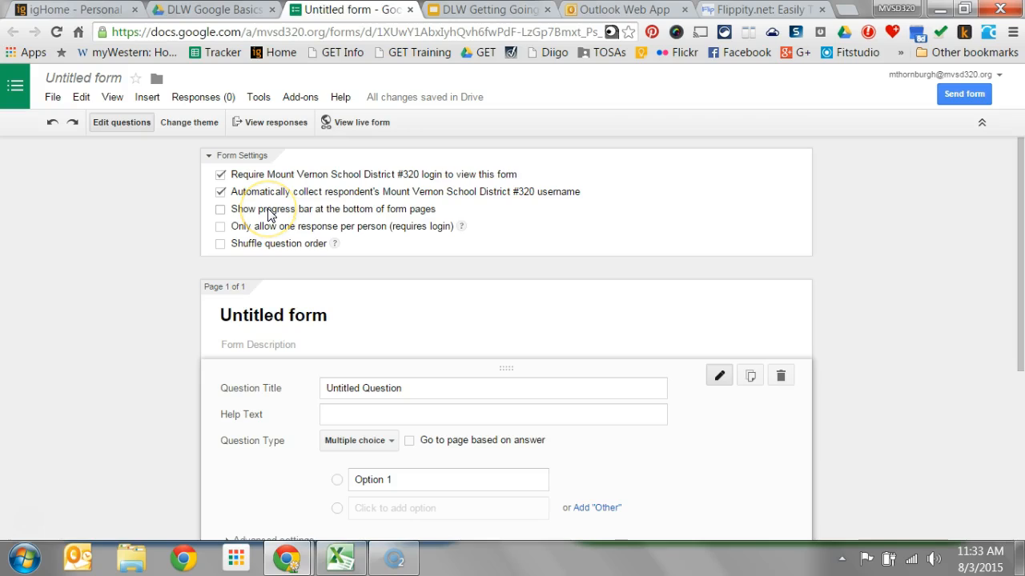
pyautogui.click(268, 215)
pyautogui.click(268, 215)
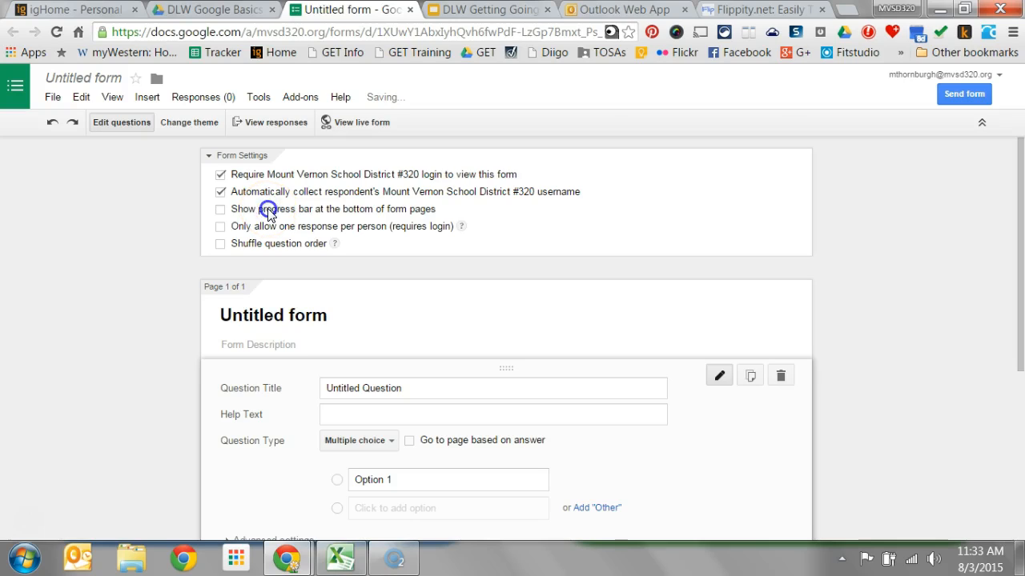
pyautogui.click(267, 212)
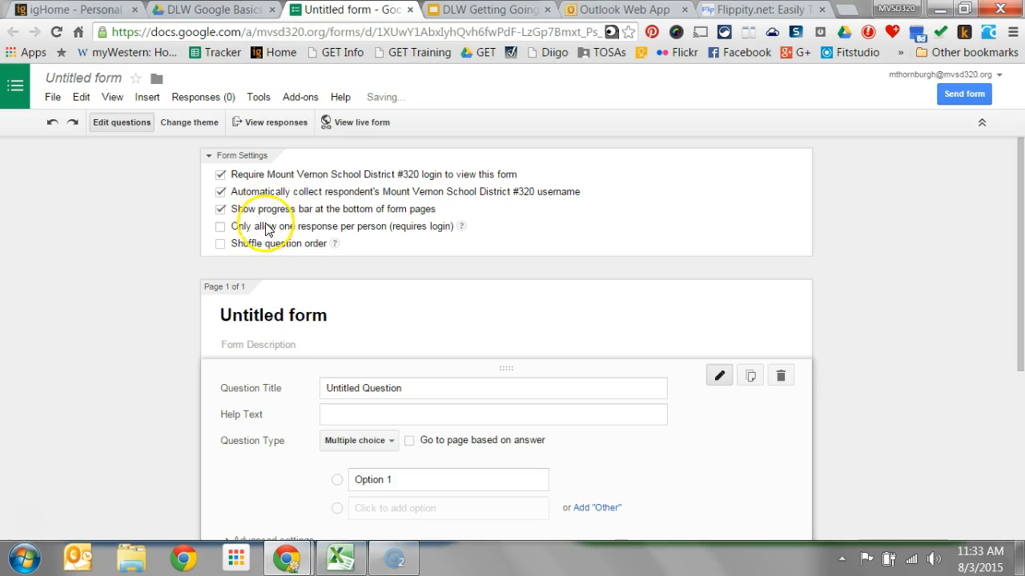
# - Switch the form's limit of only one response per person on and back off
pyautogui.click(239, 232)
pyautogui.click(241, 233)
pyautogui.click(241, 233)
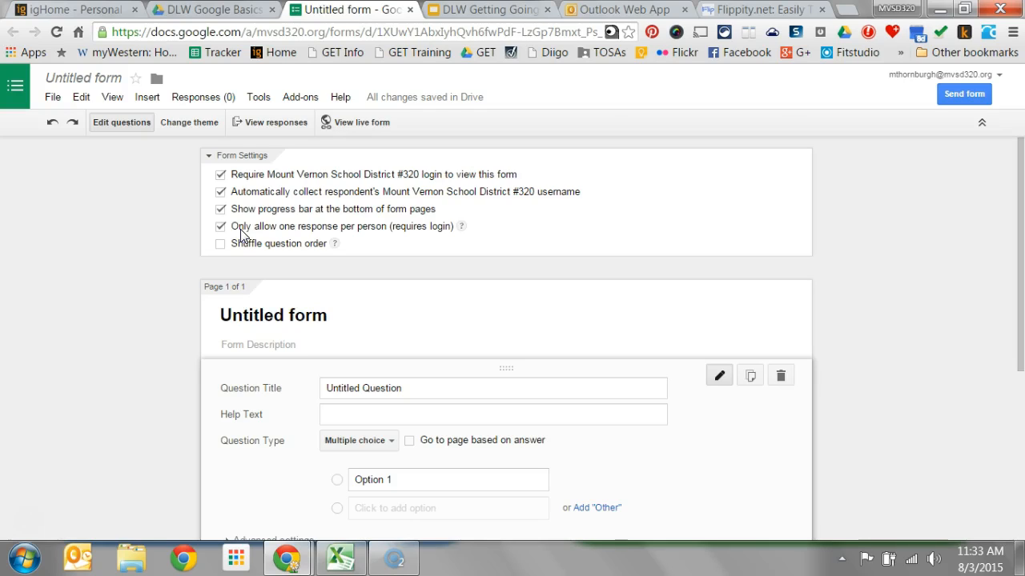
pyautogui.click(237, 232)
pyautogui.click(237, 232)
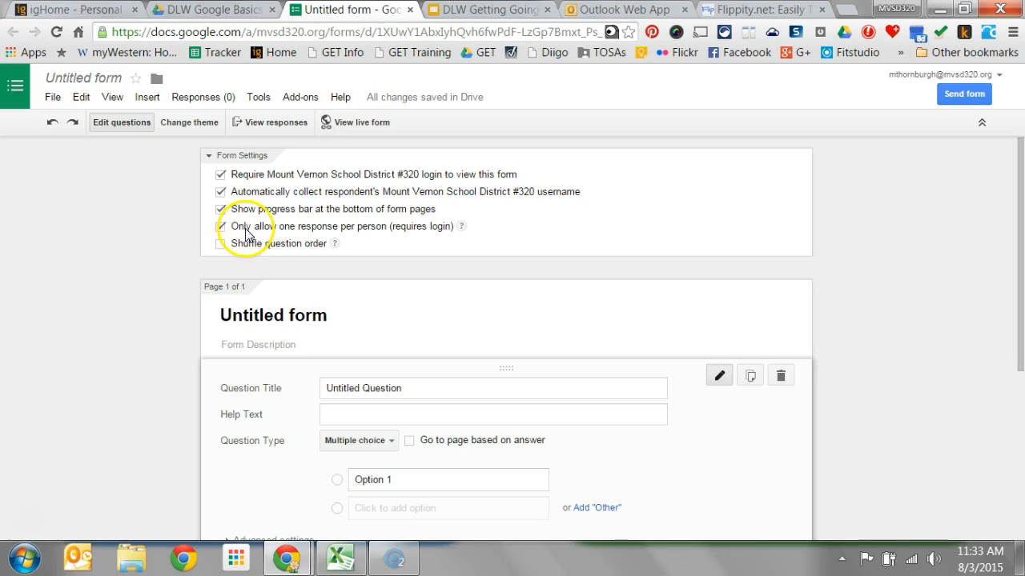
pyautogui.click(242, 232)
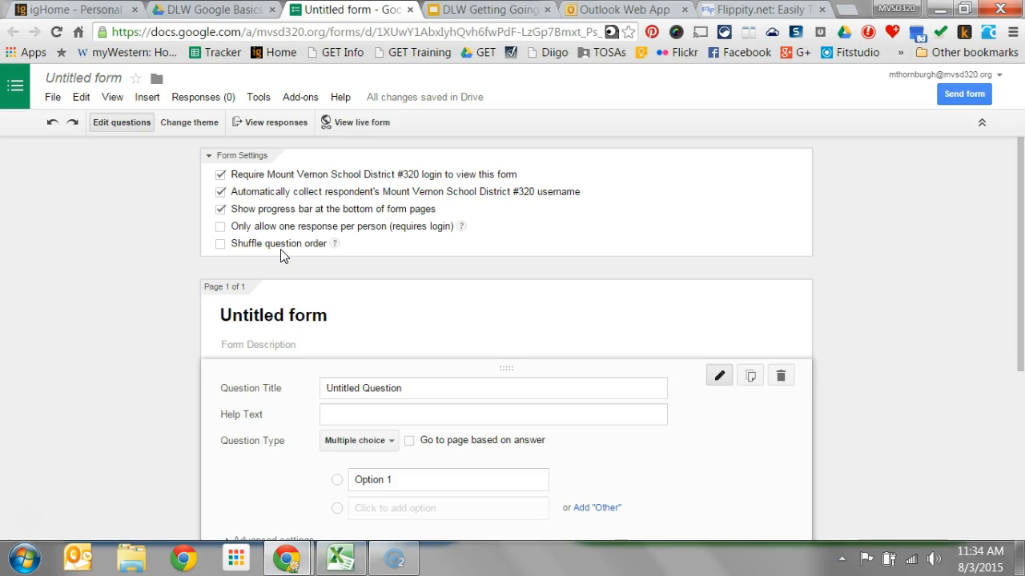
# - Turn off the progress bar, username collection and required district login, allowing access to the form from outside the district
pyautogui.click(221, 212)
pyautogui.click(221, 193)
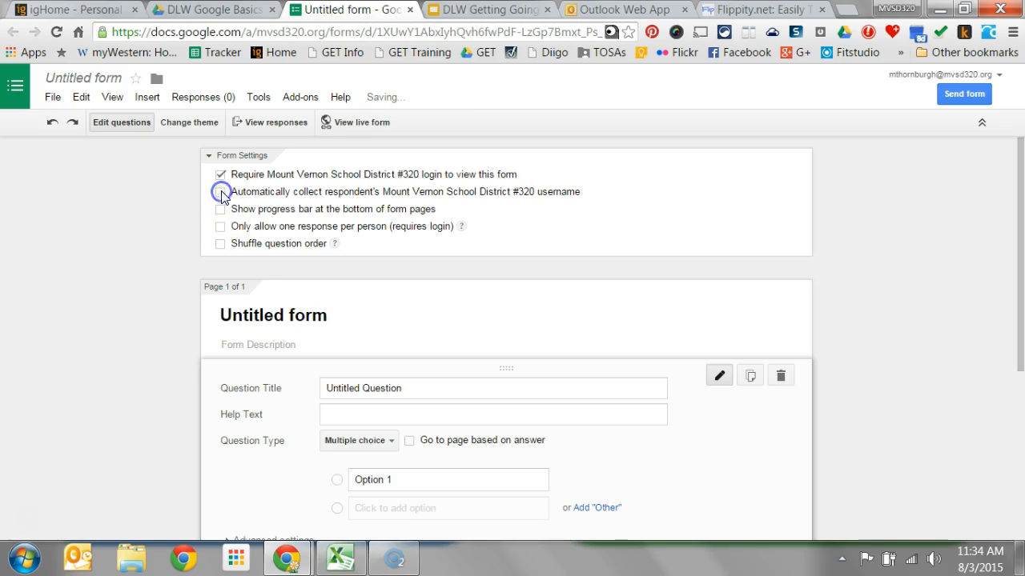
pyautogui.click(221, 176)
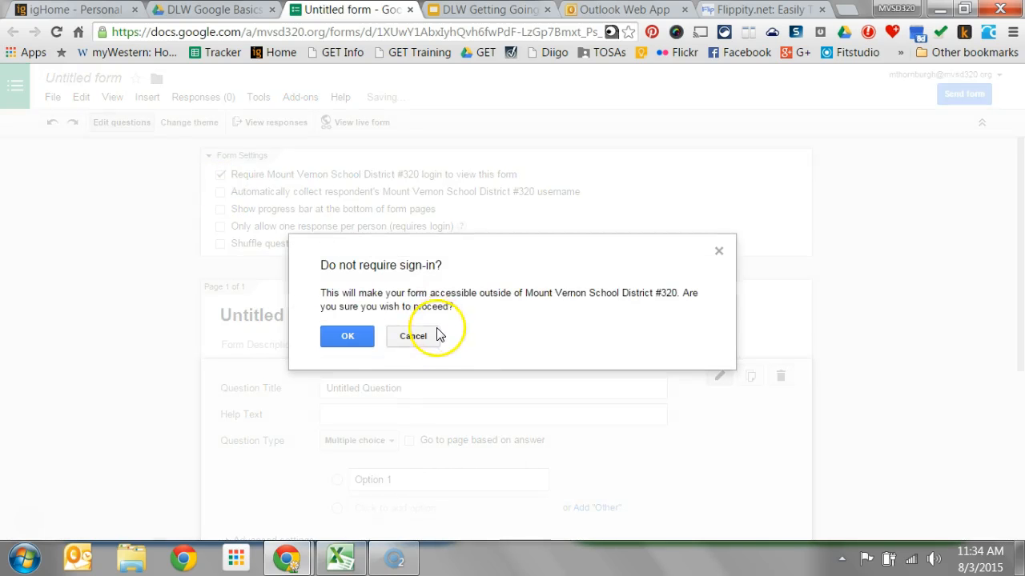
pyautogui.click(349, 338)
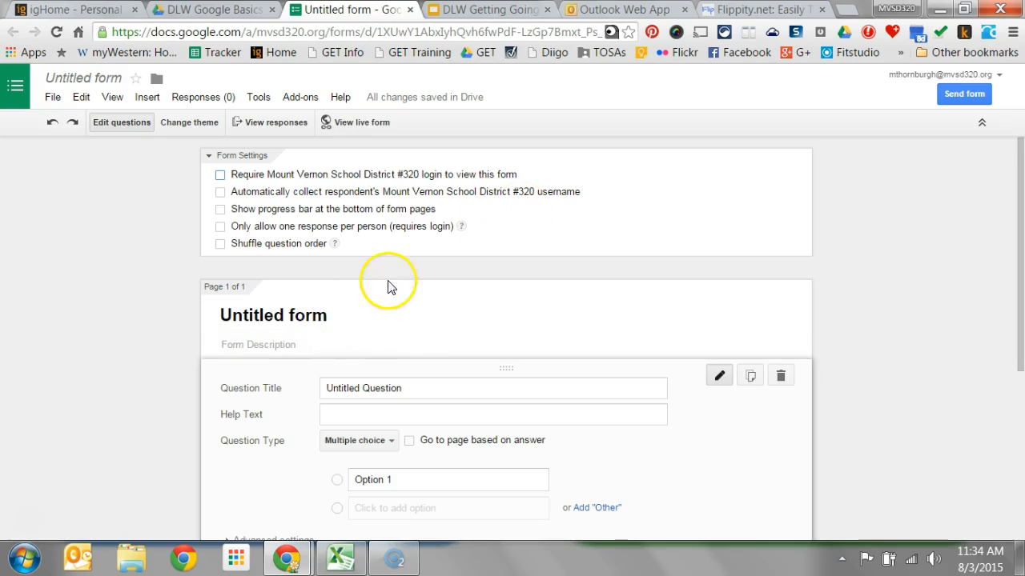
# - Replace the form title with "DLW Google Basics Forms" followed by the author's full name
pyautogui.click(326, 316)
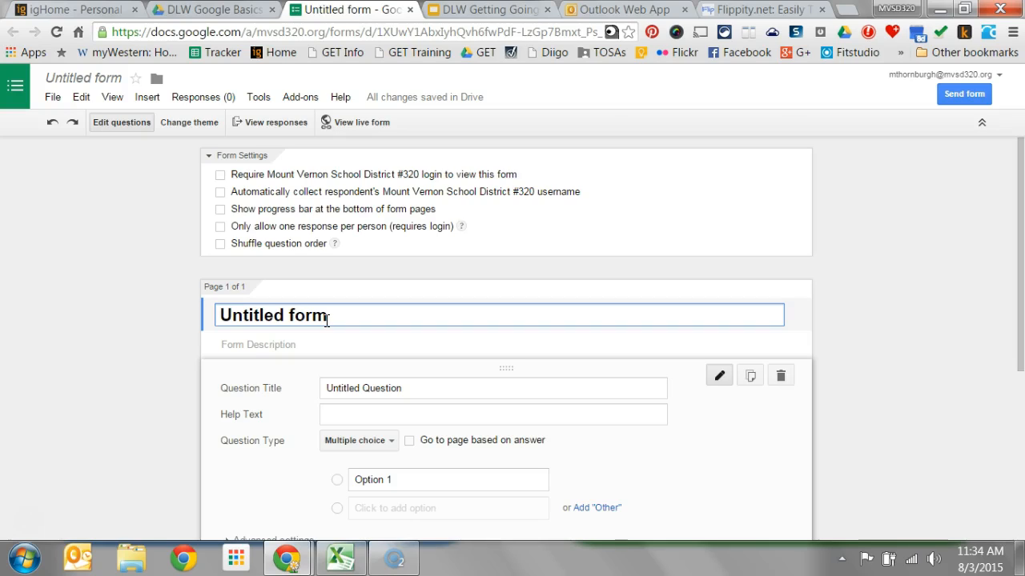
pyautogui.click(326, 321)
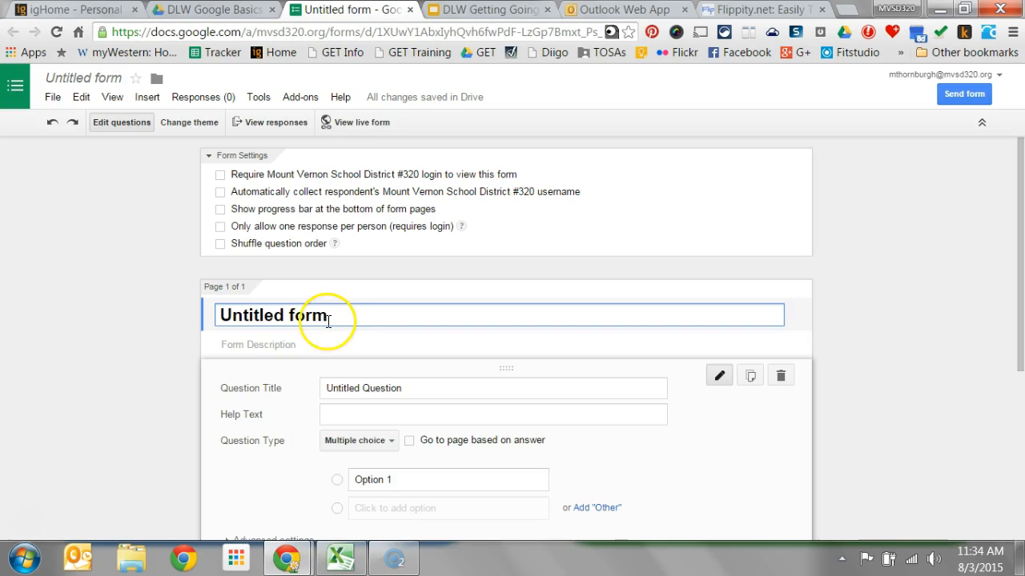
pyautogui.moveTo(332, 317); pyautogui.dragTo(200, 308)
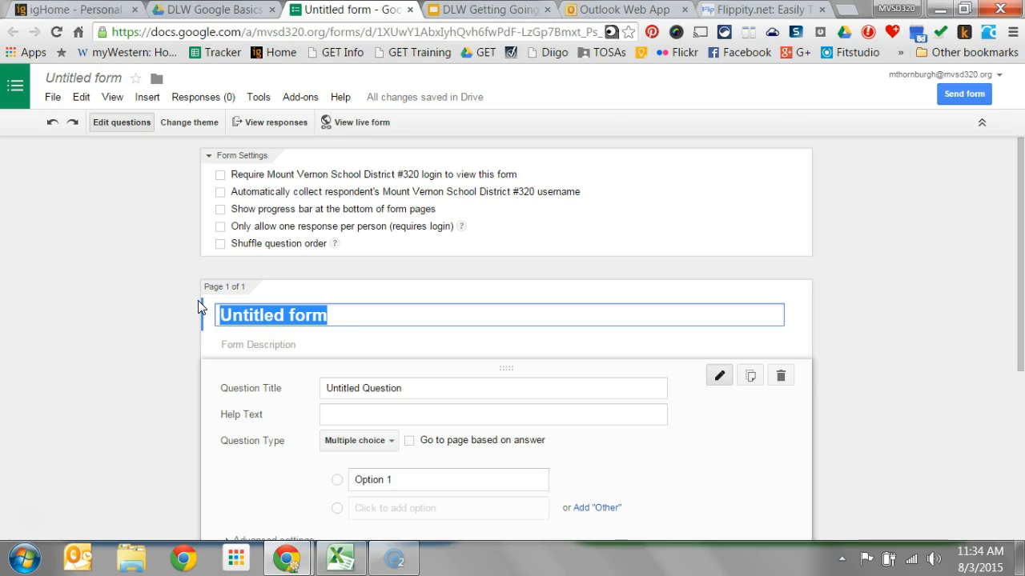
pyautogui.write('DLW')
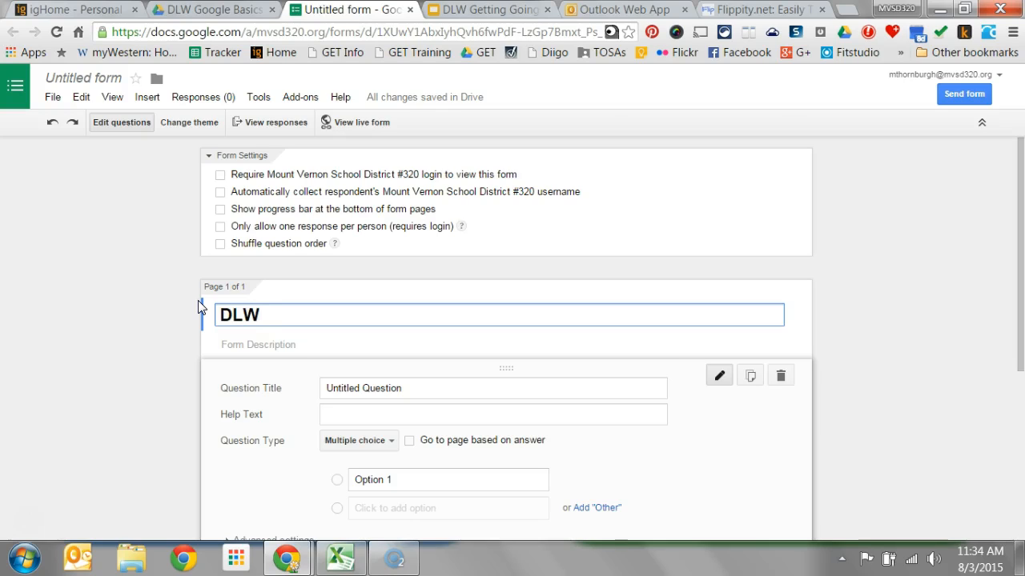
pyautogui.write(' Google ')
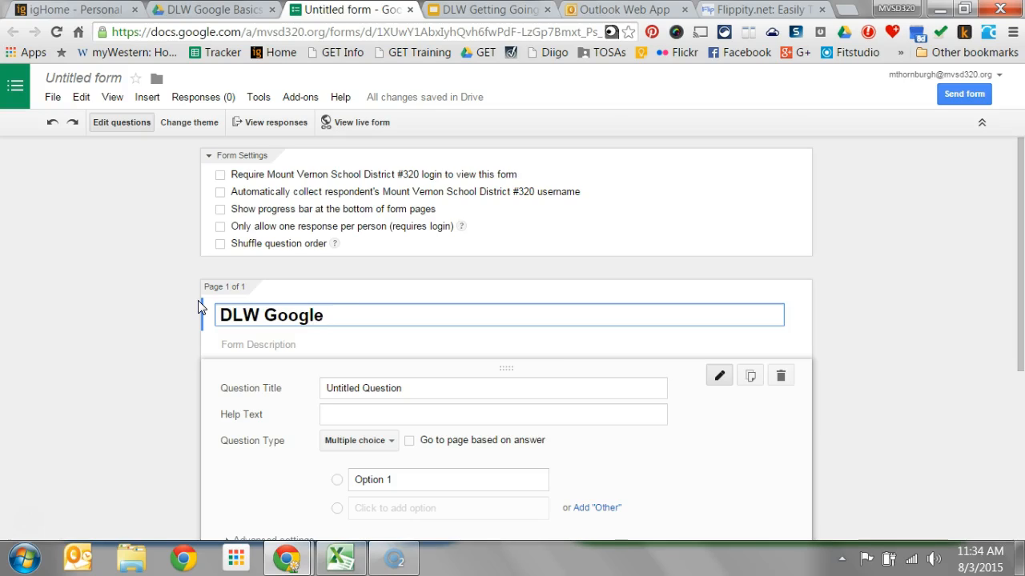
pyautogui.write('Basics Forms Martha Thornburgh')
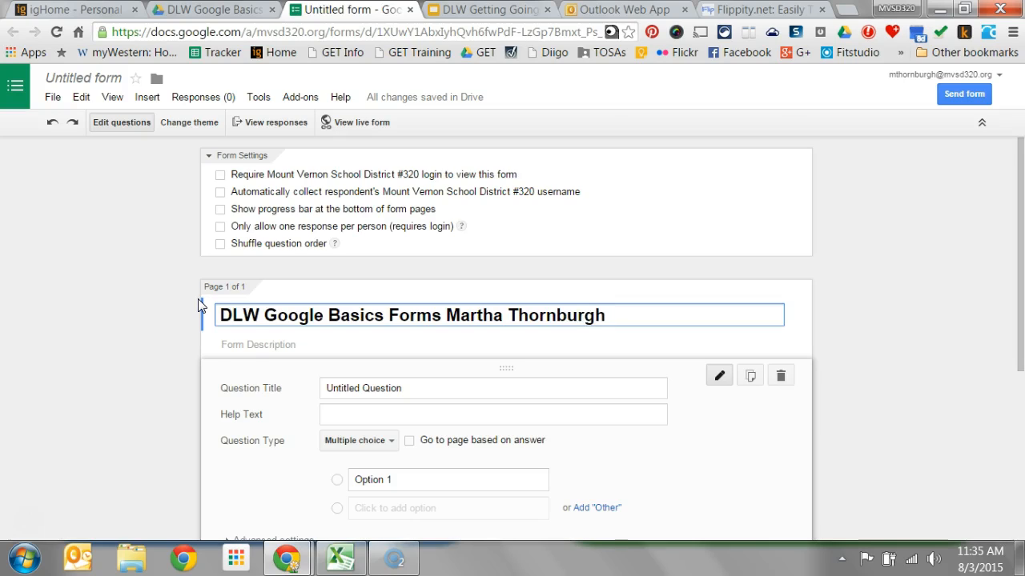
# - Enter the form description "This is a practice form. We are going to create a form to use at the beginning of the year with students."
pyautogui.click(242, 344)
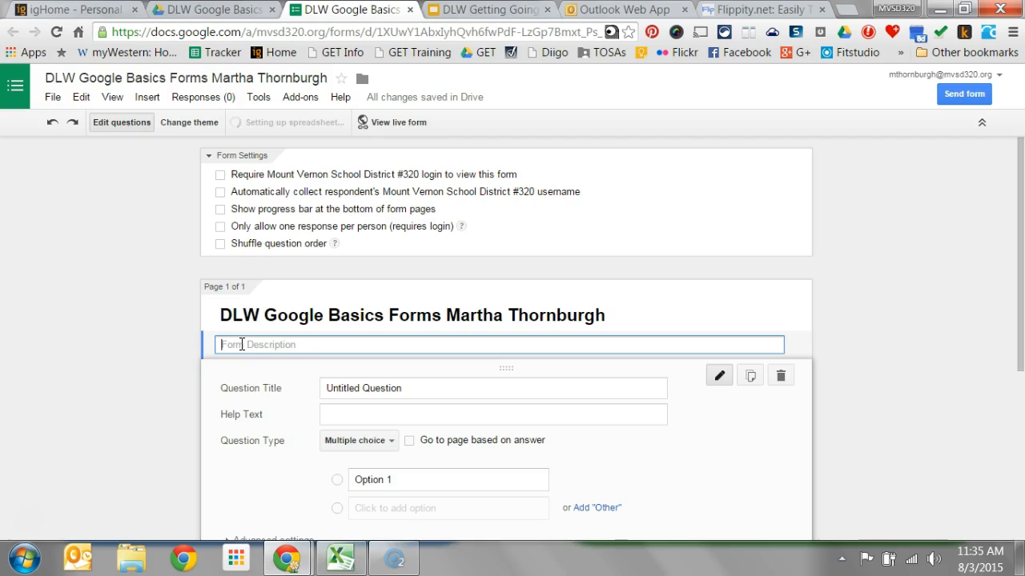
pyautogui.write('T')
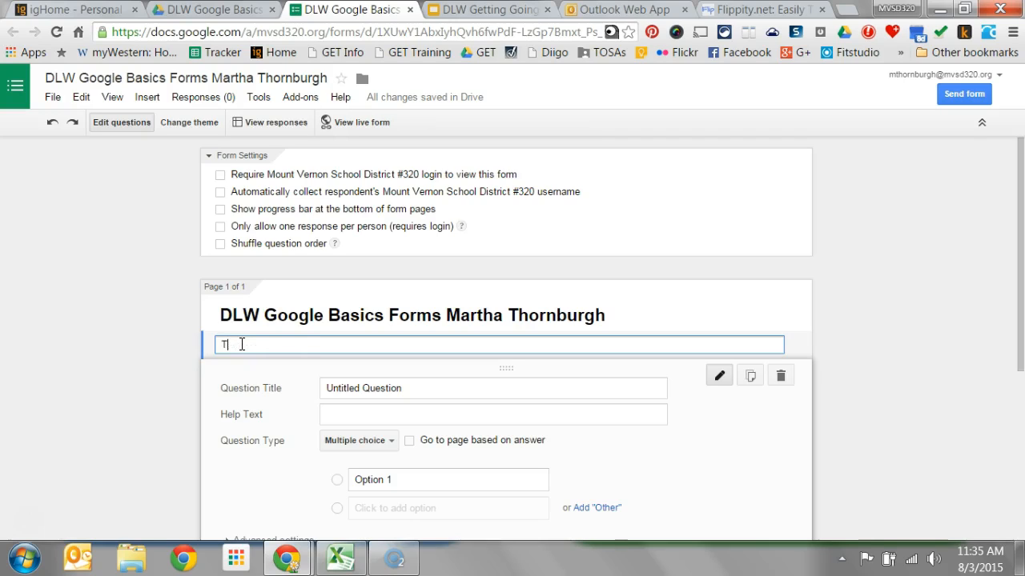
pyautogui.write('his is a practice form.  We are ')
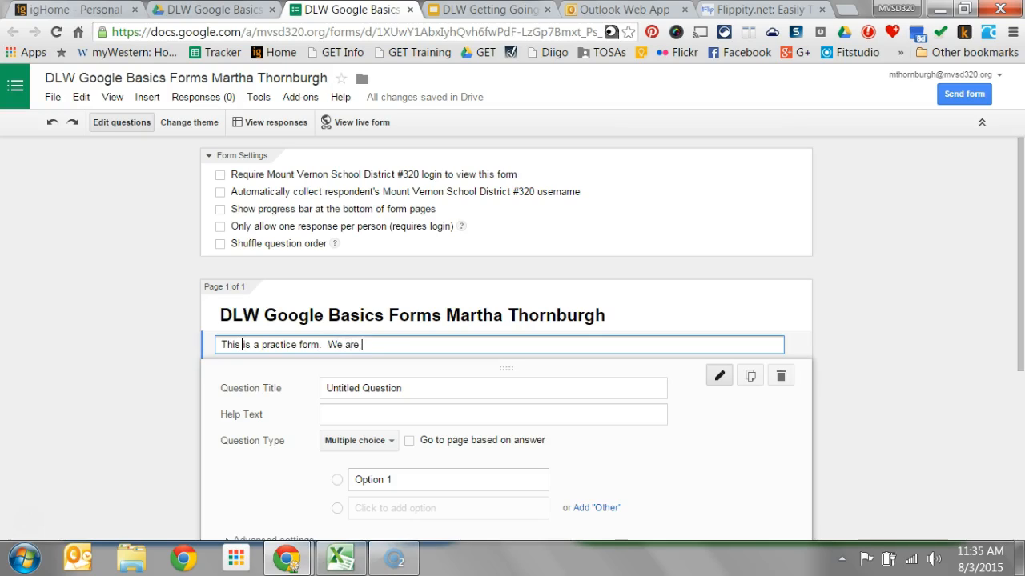
pyautogui.write('going to create a form to use')
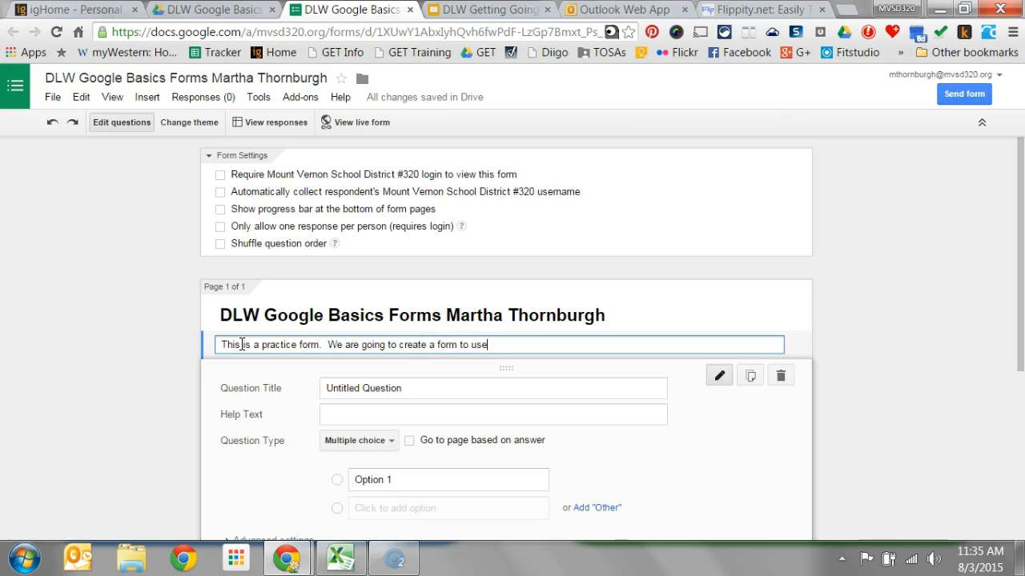
pyautogui.write(' at the beginning of the')
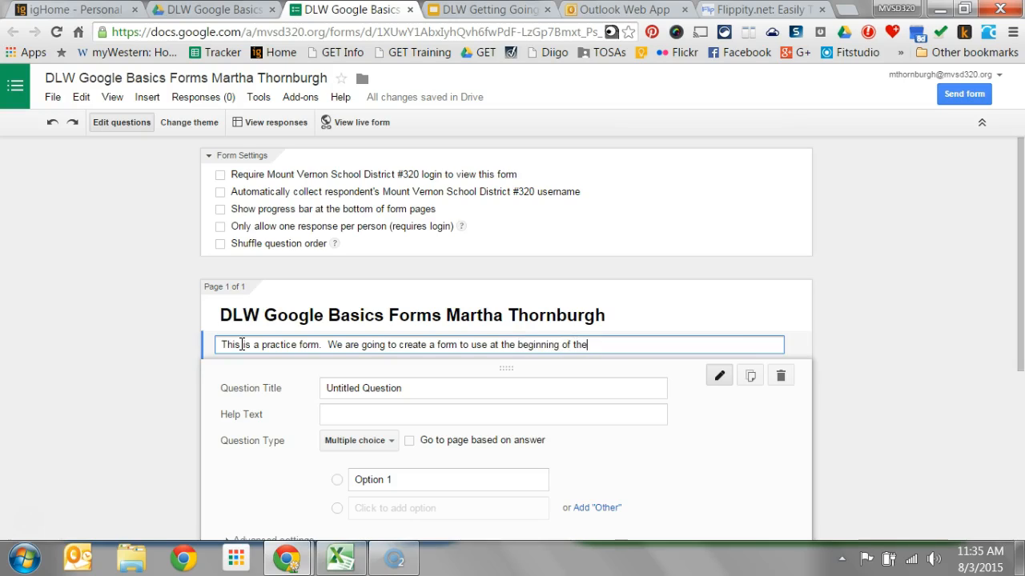
pyautogui.write(' year with students.')
# - Replace the first question's placeholder title with "Name"
pyautogui.click(419, 392)
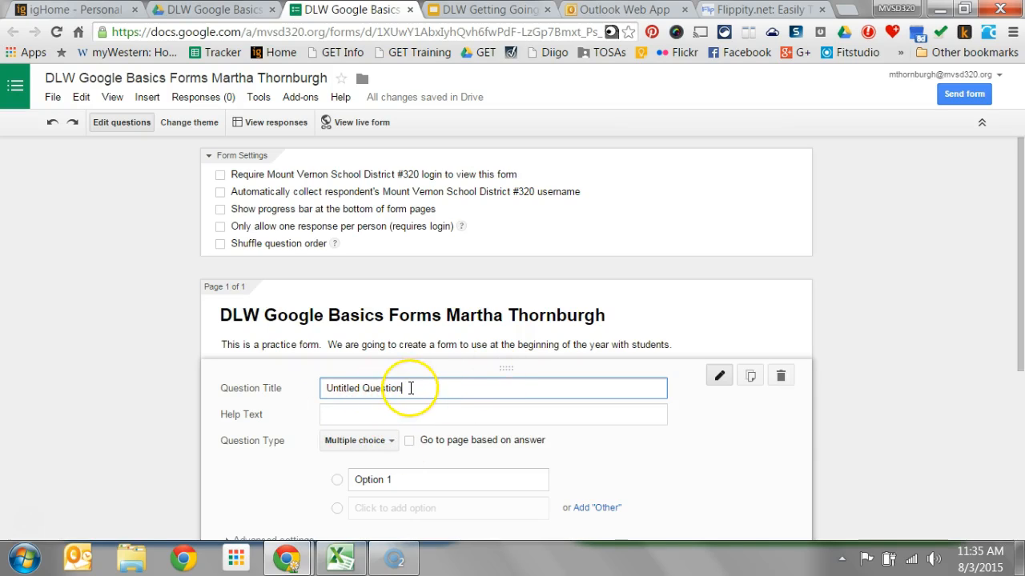
pyautogui.moveTo(409, 388); pyautogui.dragTo(277, 165)
pyautogui.write('Name')
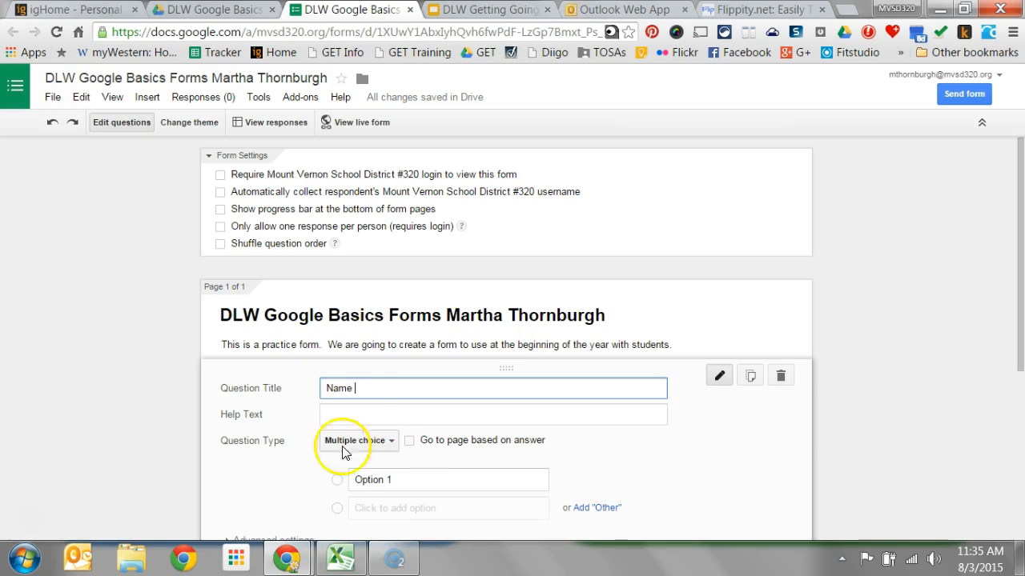
# - Examine the available question types for the Name question, from Text through Time
pyautogui.click(354, 415)
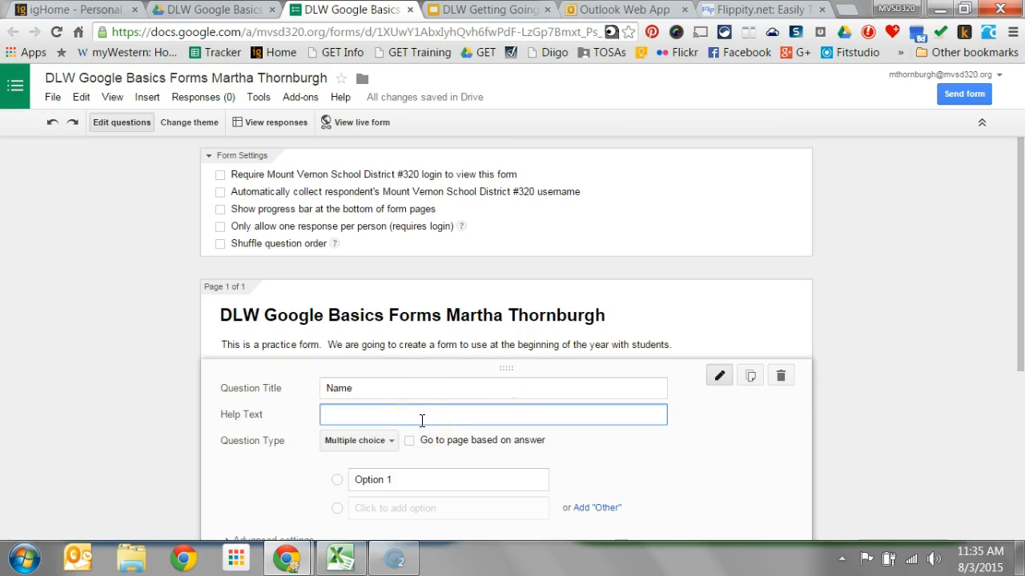
pyautogui.click(388, 447)
pyautogui.click(288, 445)
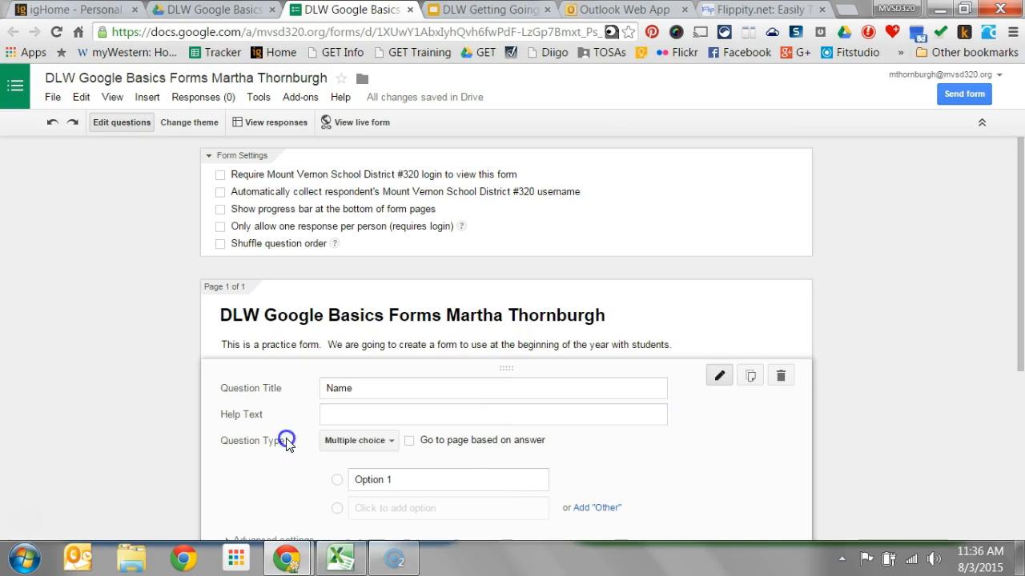
pyautogui.click(393, 446)
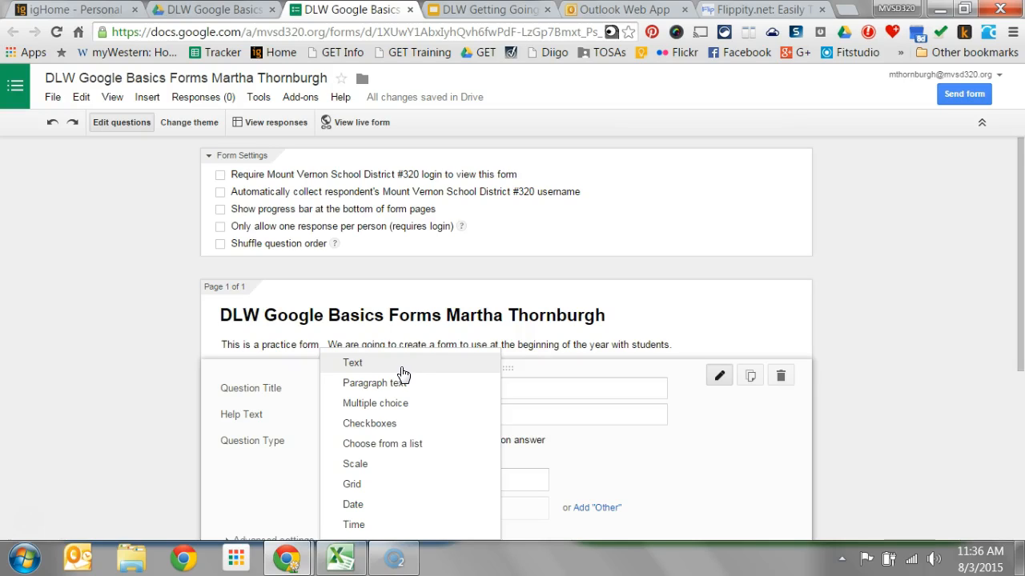
pyautogui.click(406, 404)
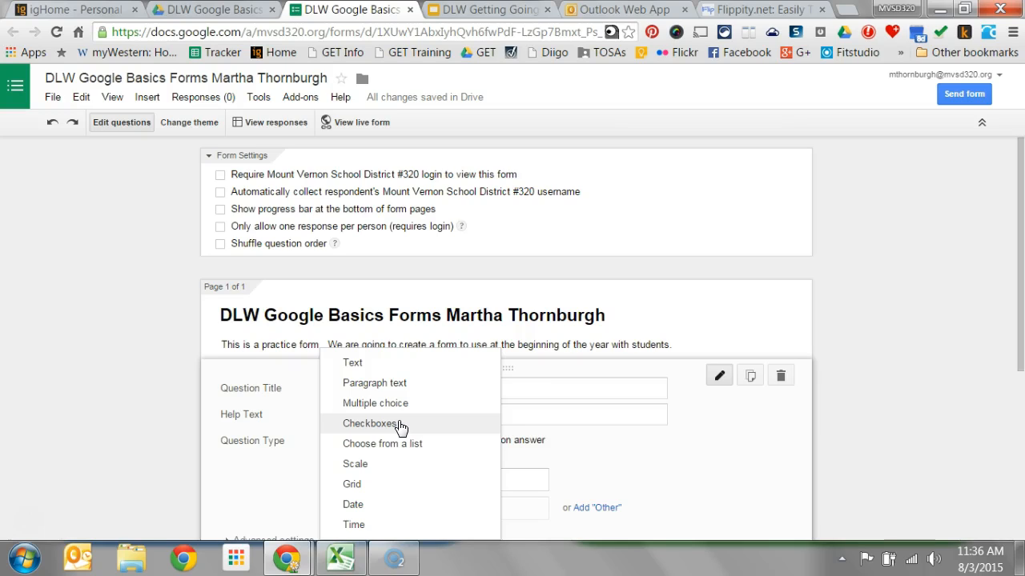
pyautogui.click(416, 450)
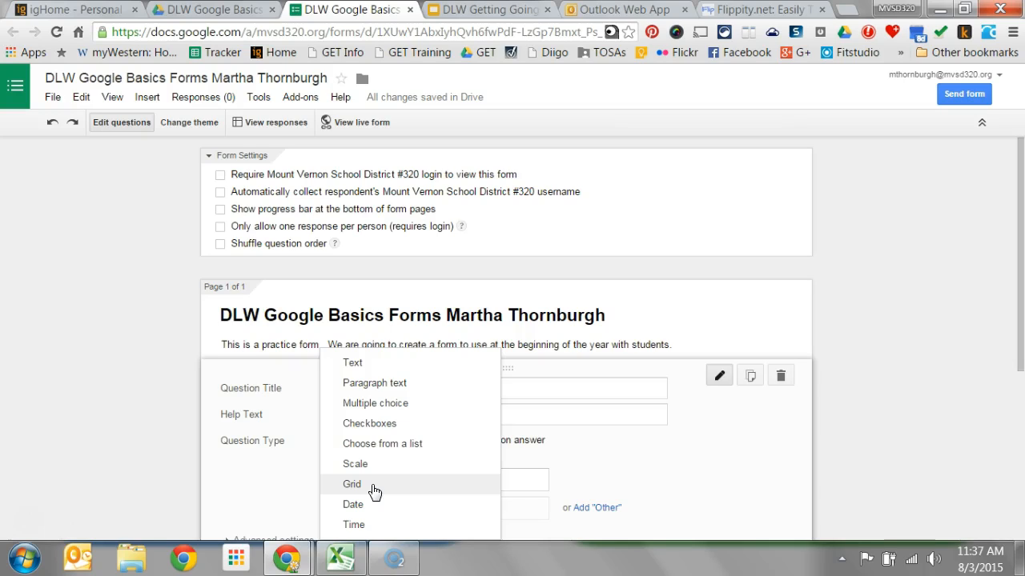
pyautogui.click(373, 511)
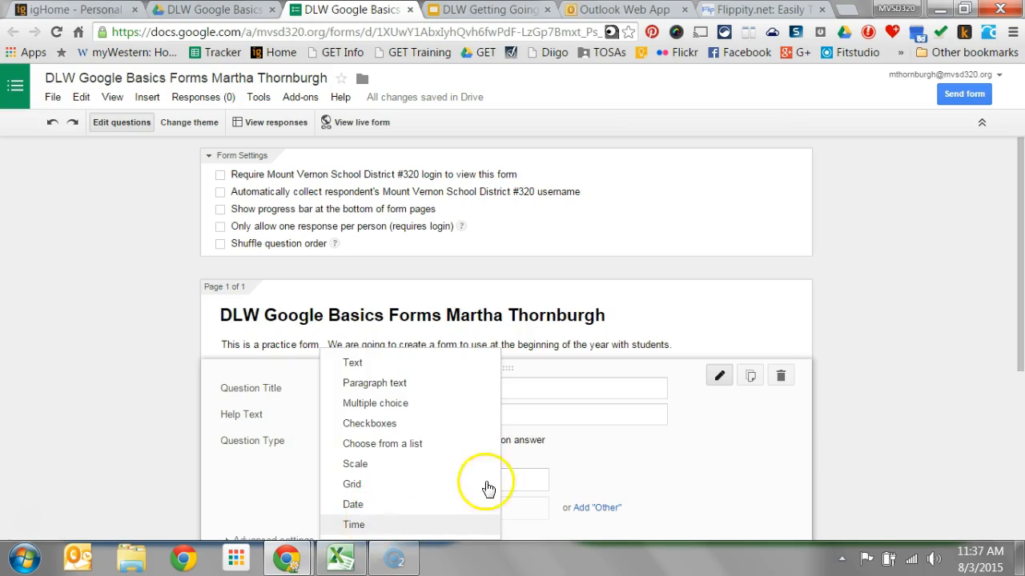
# - Set the Name question's type to Text, make it required and finish editing it
pyautogui.moveTo(1019, 353); pyautogui.dragTo(1021, 368)
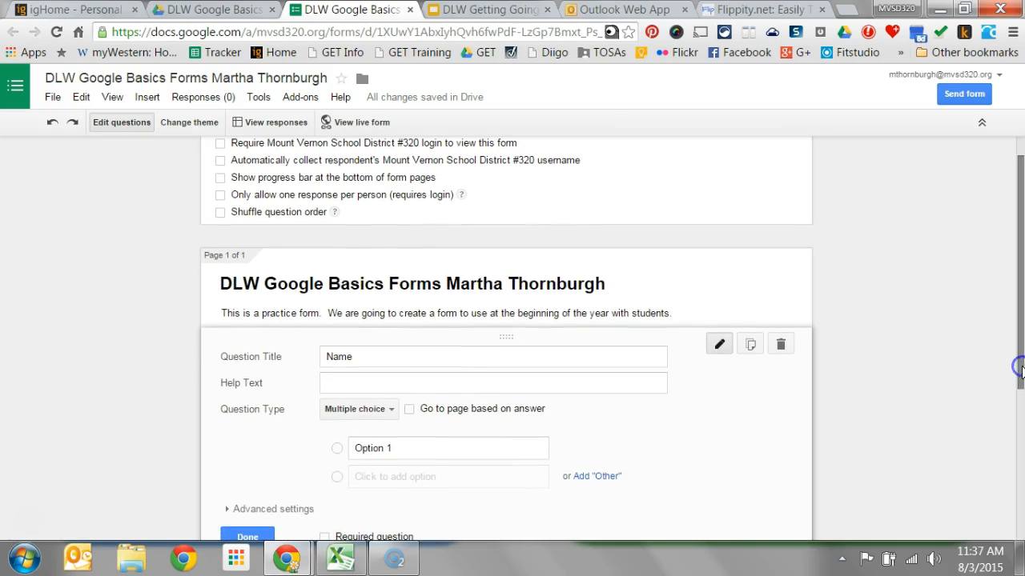
pyautogui.click(392, 411)
pyautogui.click(377, 358)
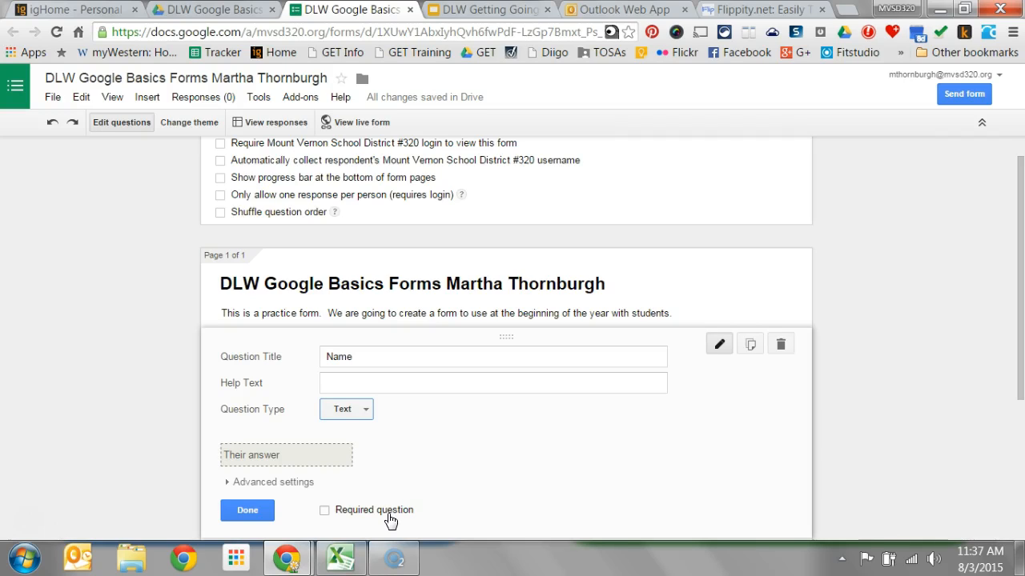
pyautogui.click(325, 511)
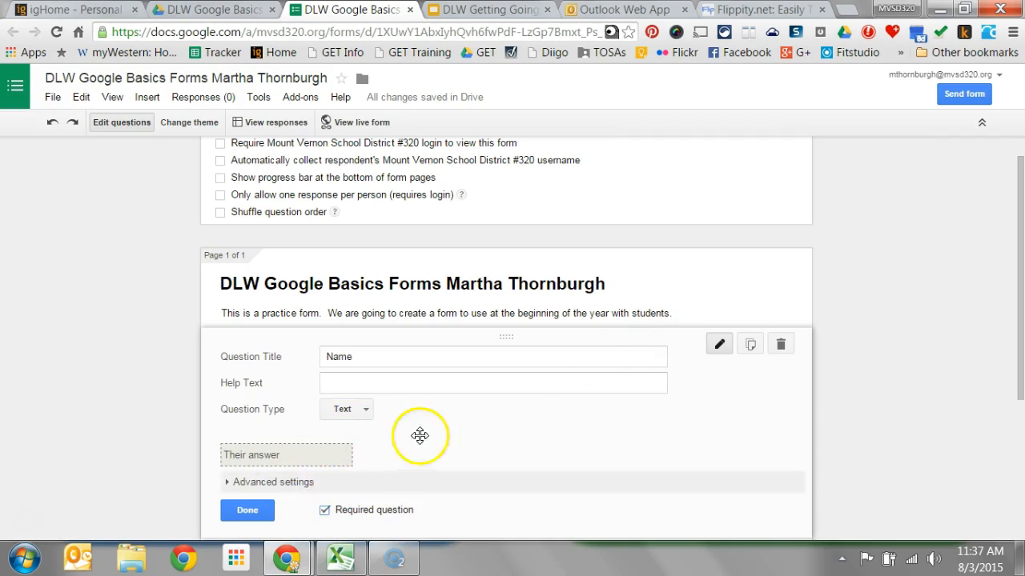
pyautogui.click(249, 511)
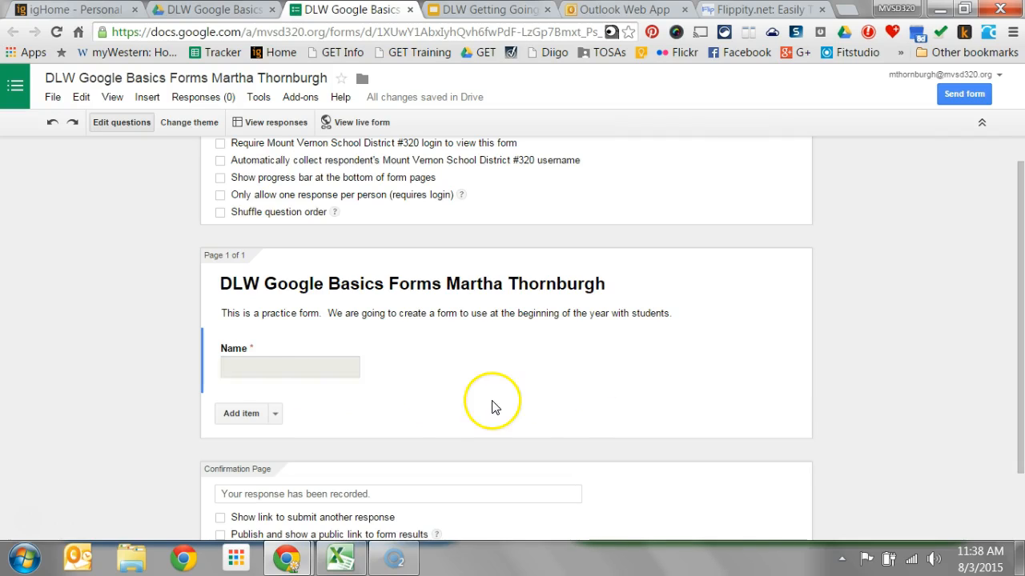
# - Add a new question below the Name question
pyautogui.click(249, 417)
pyautogui.click(335, 425)
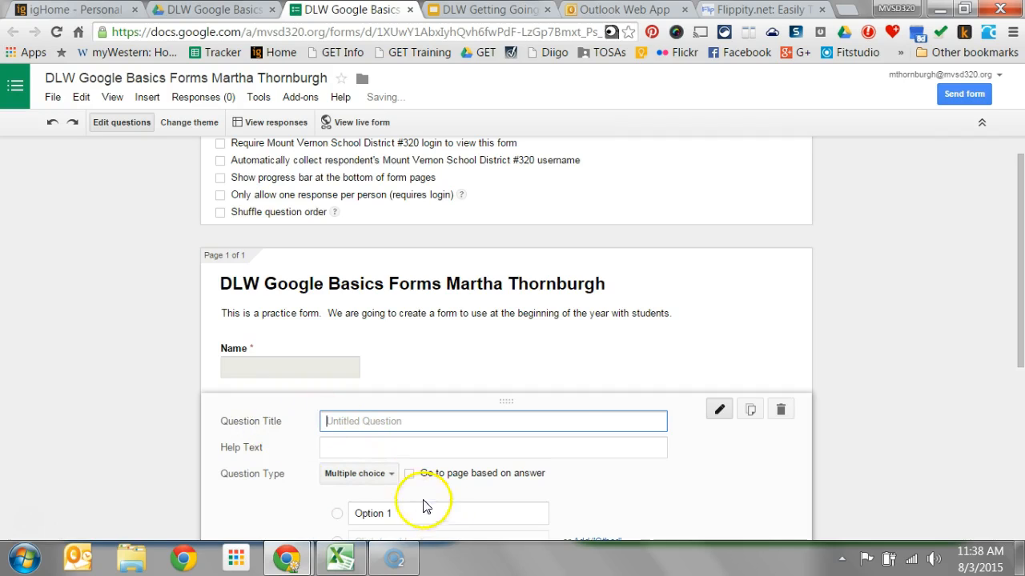
pyautogui.moveTo(1011, 268); pyautogui.dragTo(1021, 358)
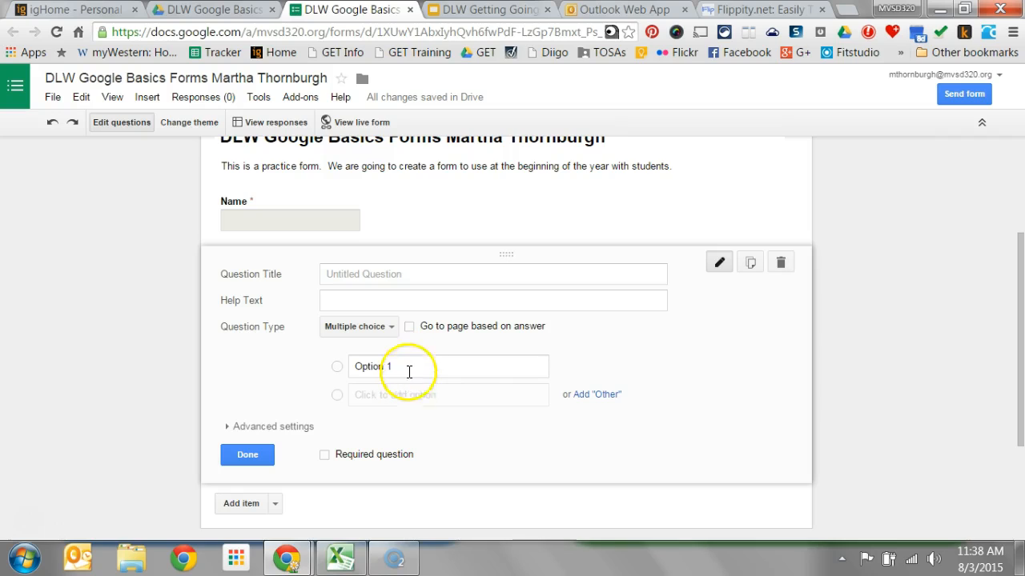
# - Try the Checkboxes and Scale types on the untitled question and return it to Multiple choice
pyautogui.click(376, 327)
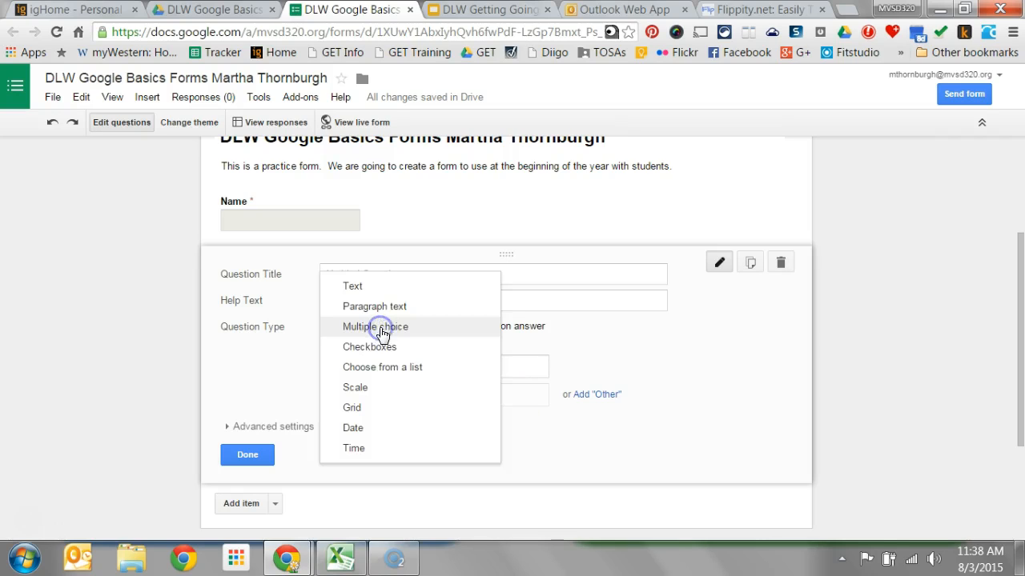
pyautogui.click(371, 347)
pyautogui.click(384, 335)
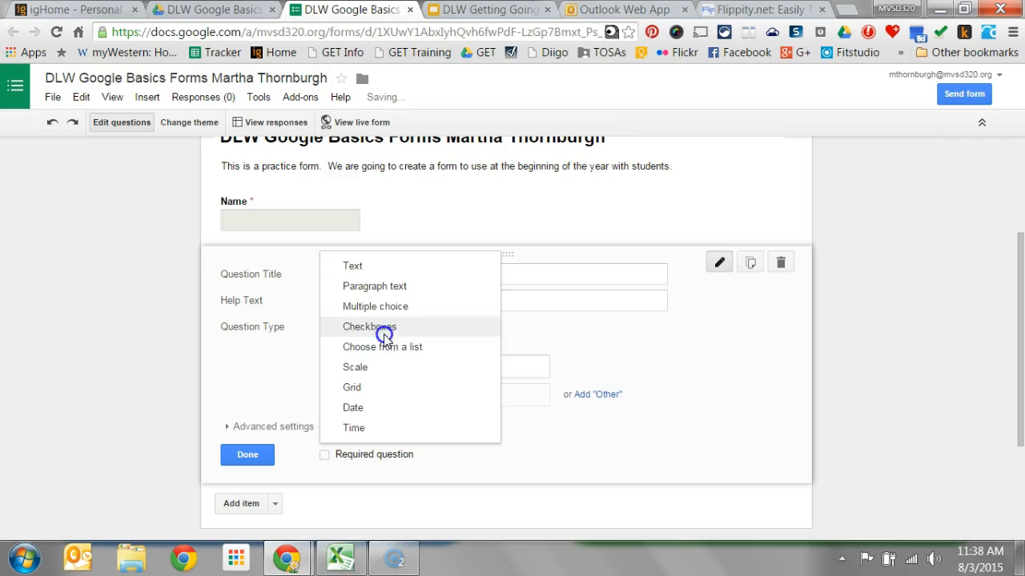
pyautogui.click(369, 376)
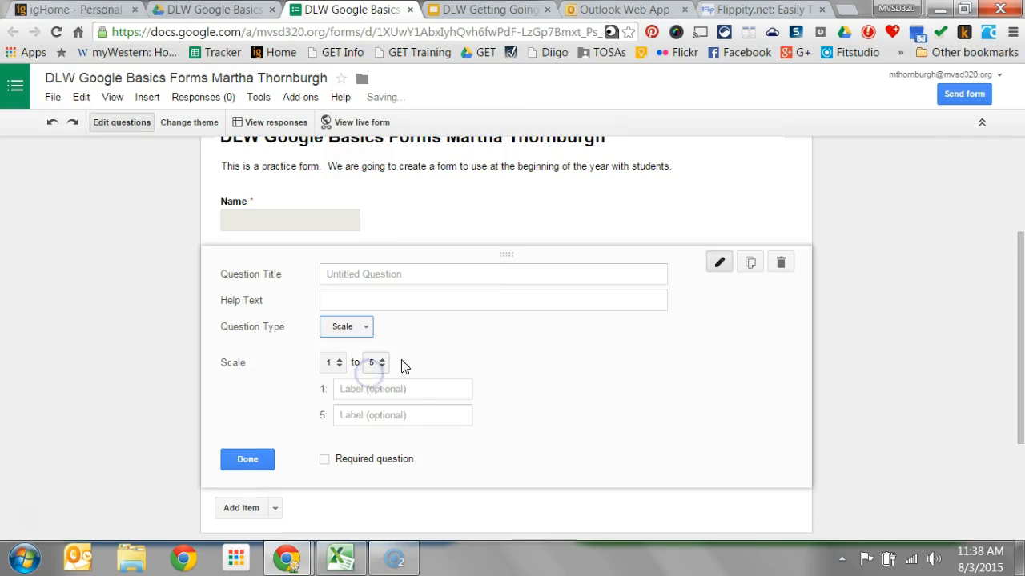
pyautogui.click(353, 332)
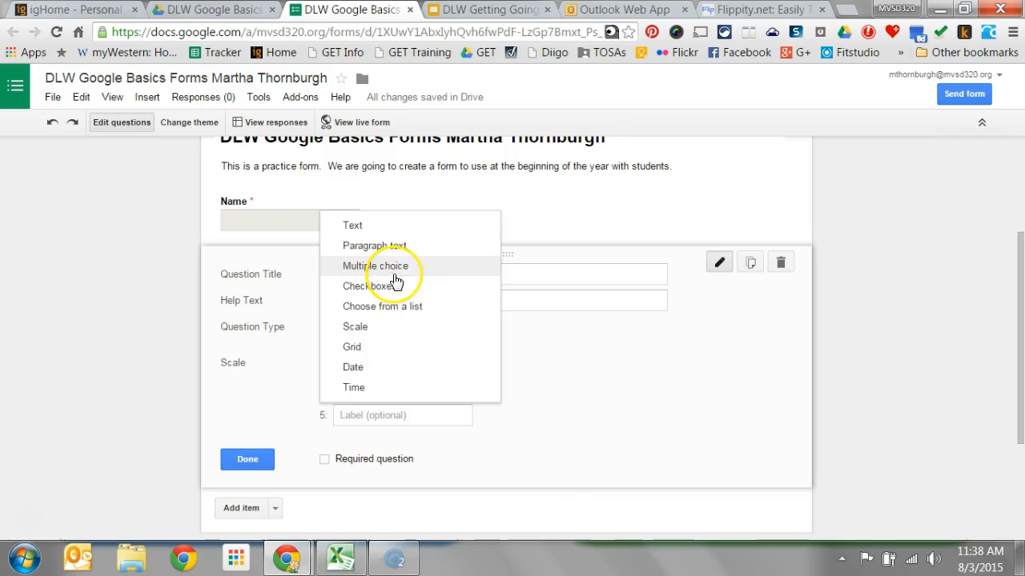
pyautogui.click(576, 384)
pyautogui.click(356, 332)
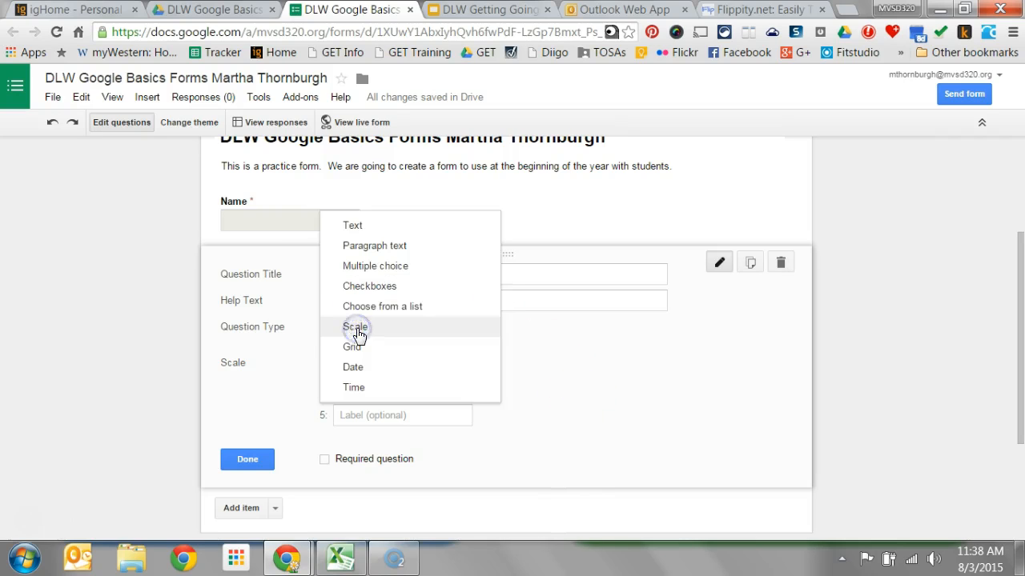
pyautogui.click(418, 268)
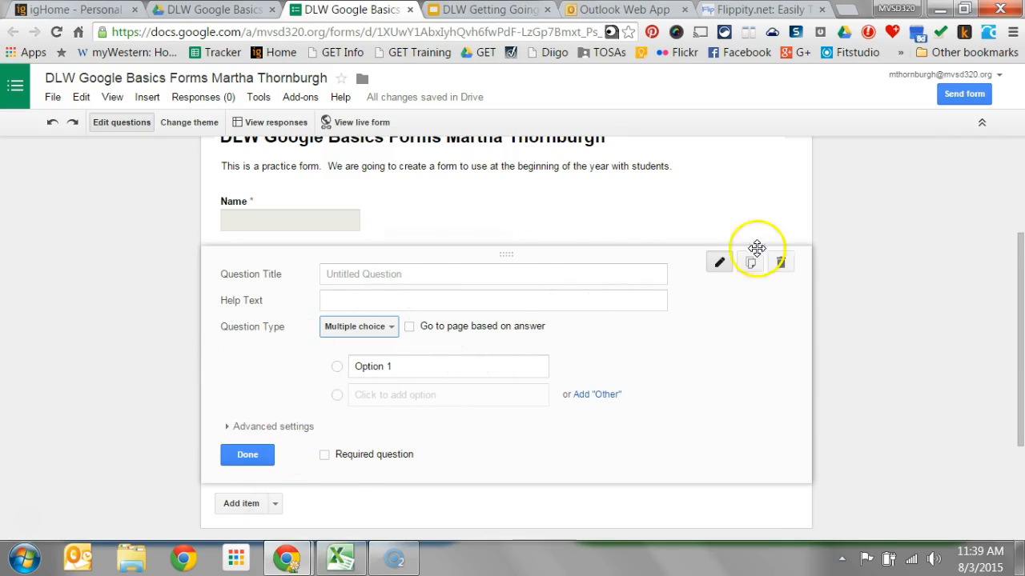
# - Title the new question "What is your favorite subject in school?"
pyautogui.click(397, 277)
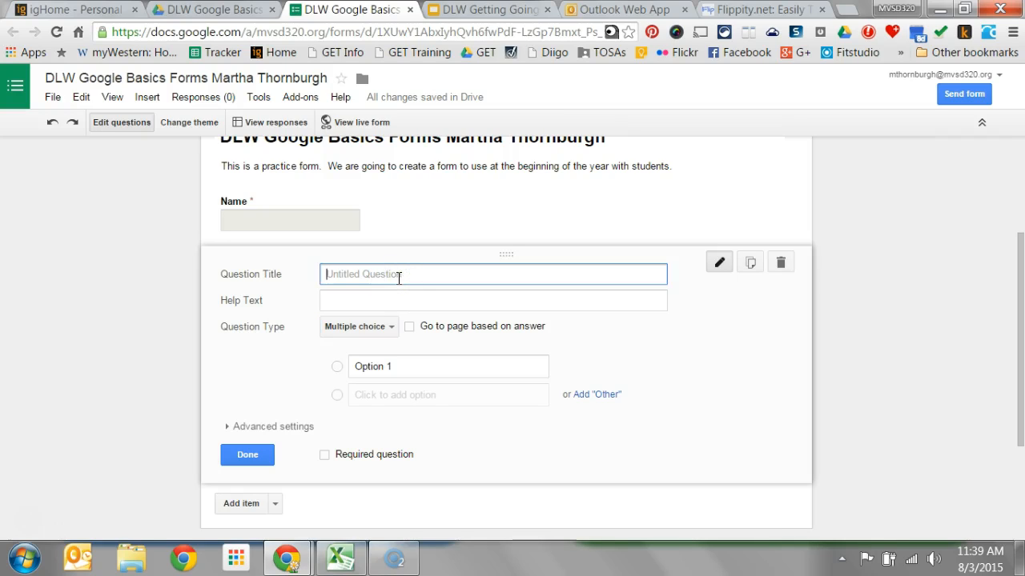
pyautogui.write('hat is your favorite subject in school.?')
pyautogui.click(420, 330)
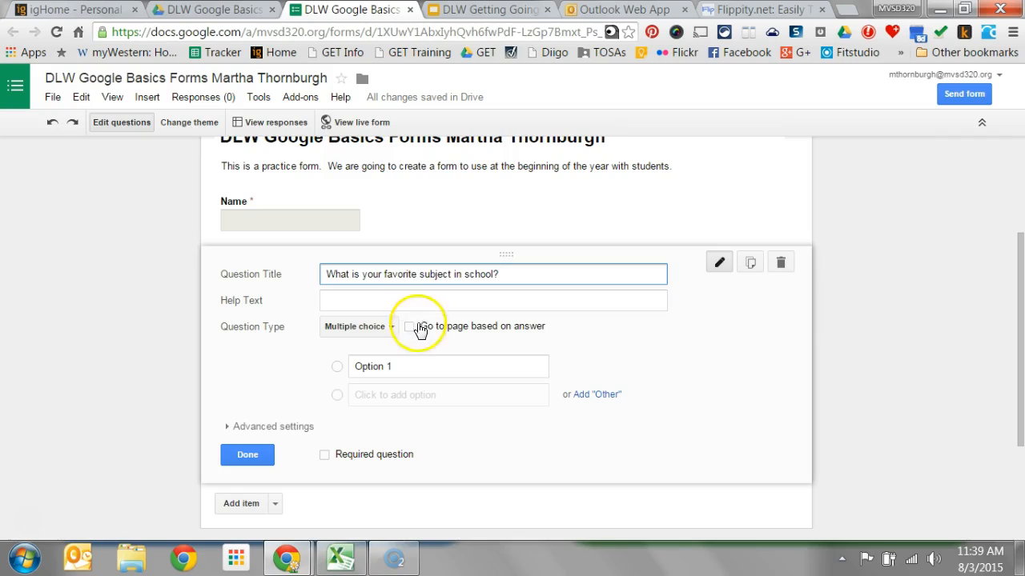
# - Set the favorite subject question's type to Text and make it required
pyautogui.click(388, 328)
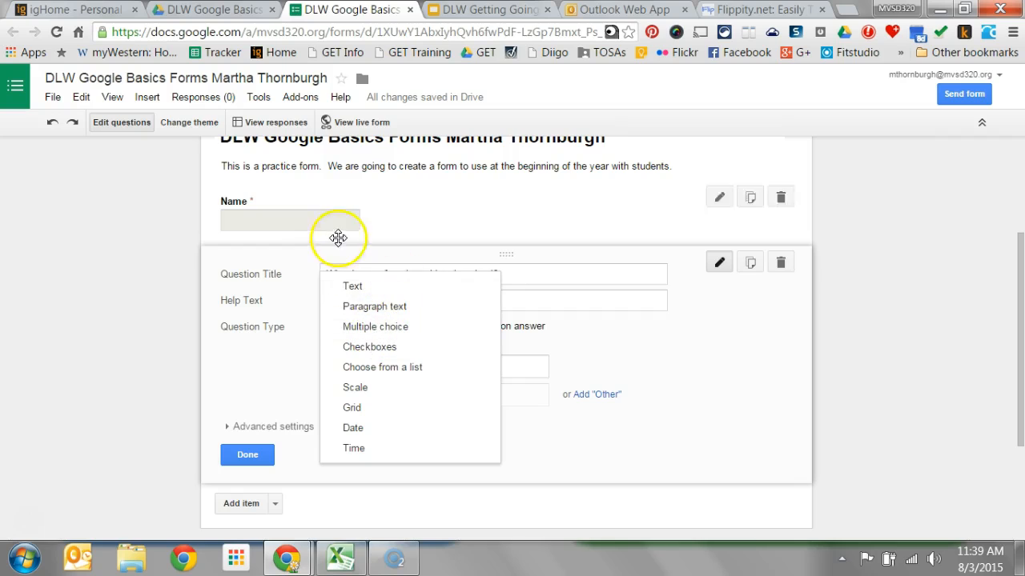
pyautogui.click(353, 282)
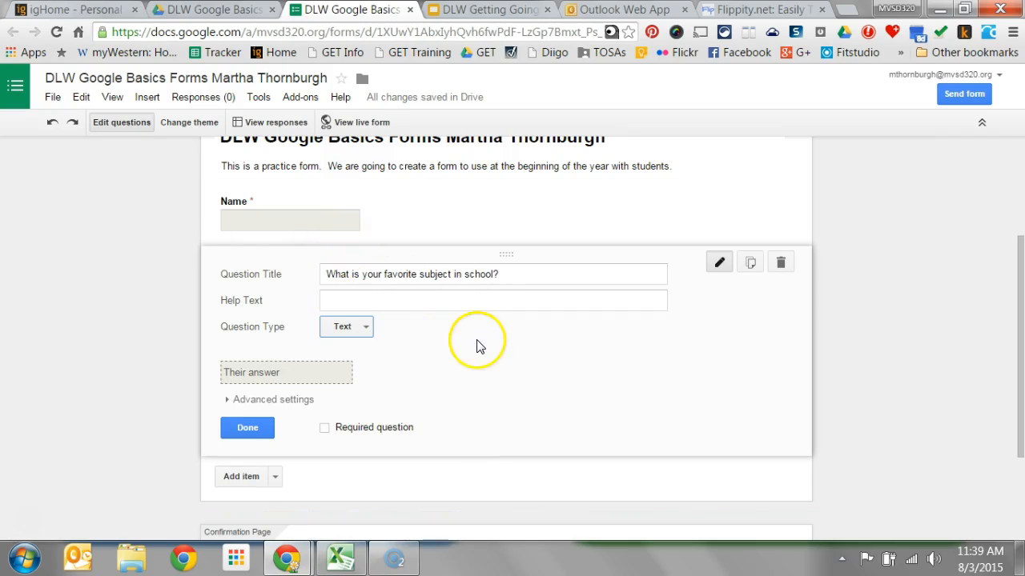
pyautogui.click(325, 429)
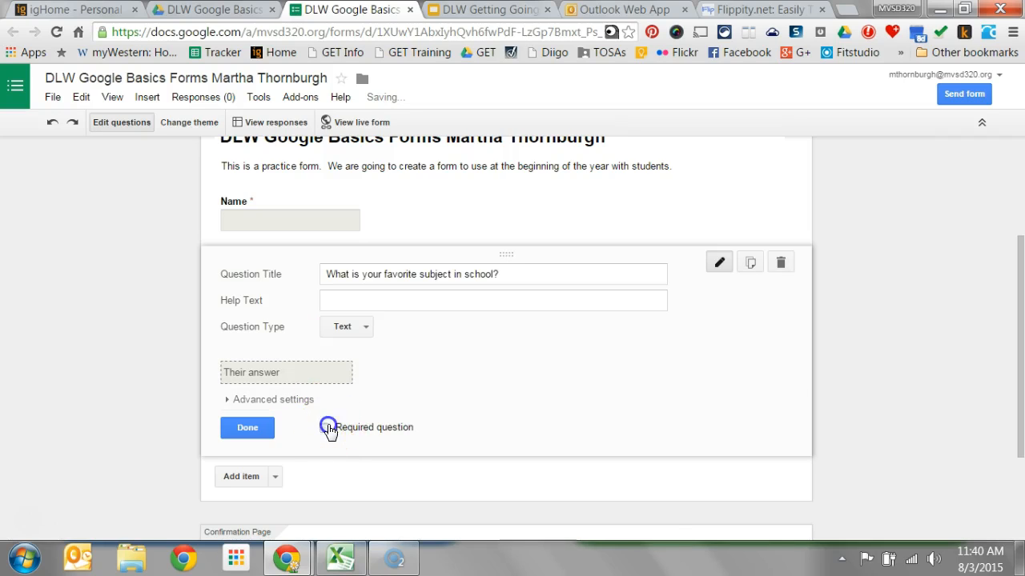
# - Try data validation with Text and Contains on the favorite subject question and turn the validation off again
pyautogui.click(296, 400)
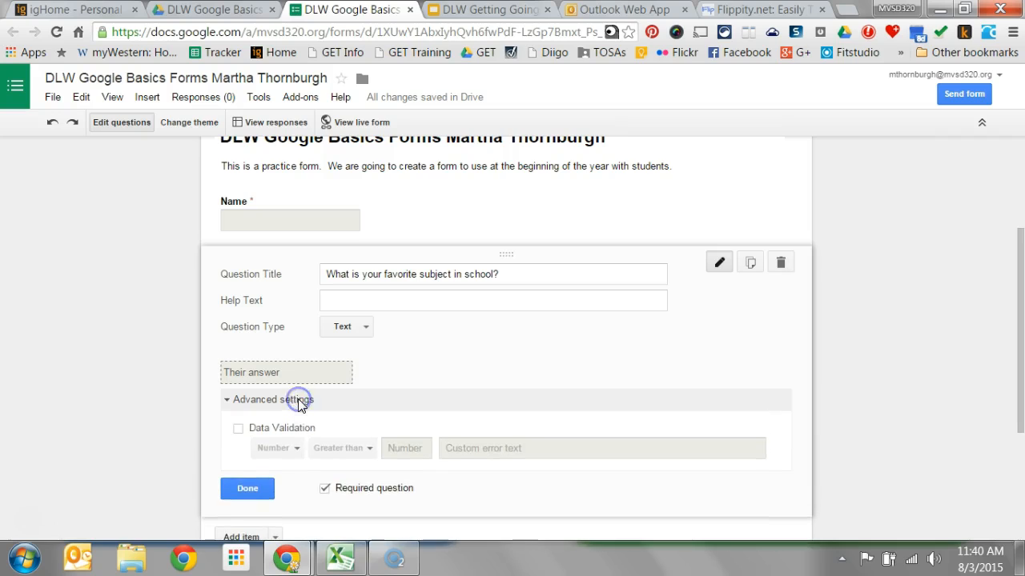
pyautogui.click(238, 430)
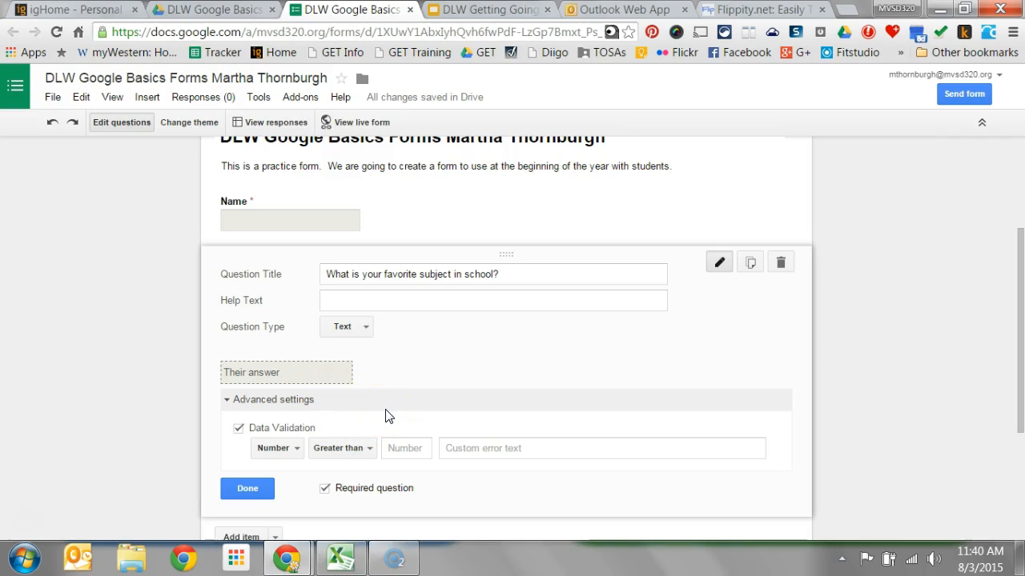
pyautogui.click(295, 449)
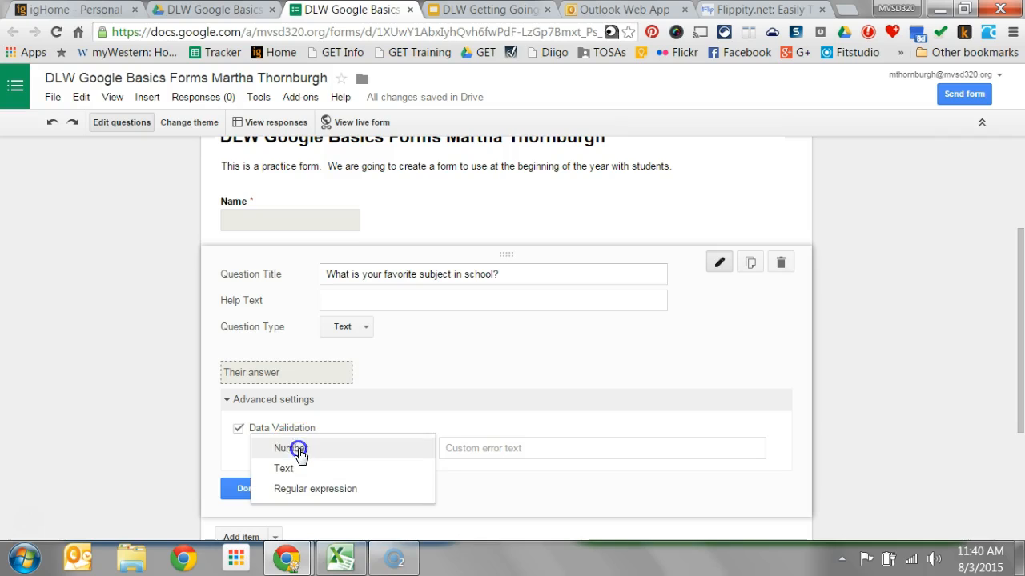
pyautogui.click(295, 471)
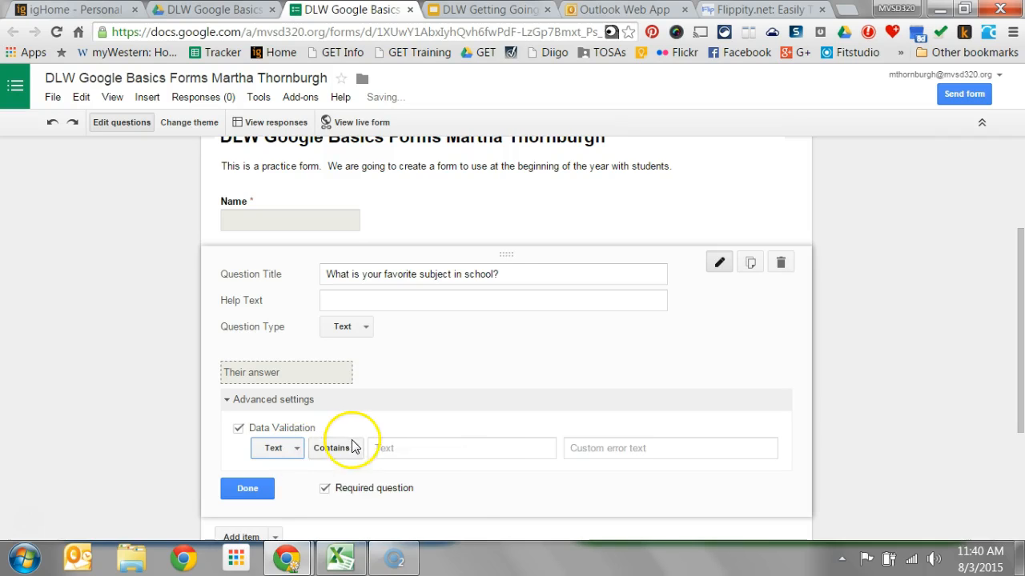
pyautogui.click(354, 448)
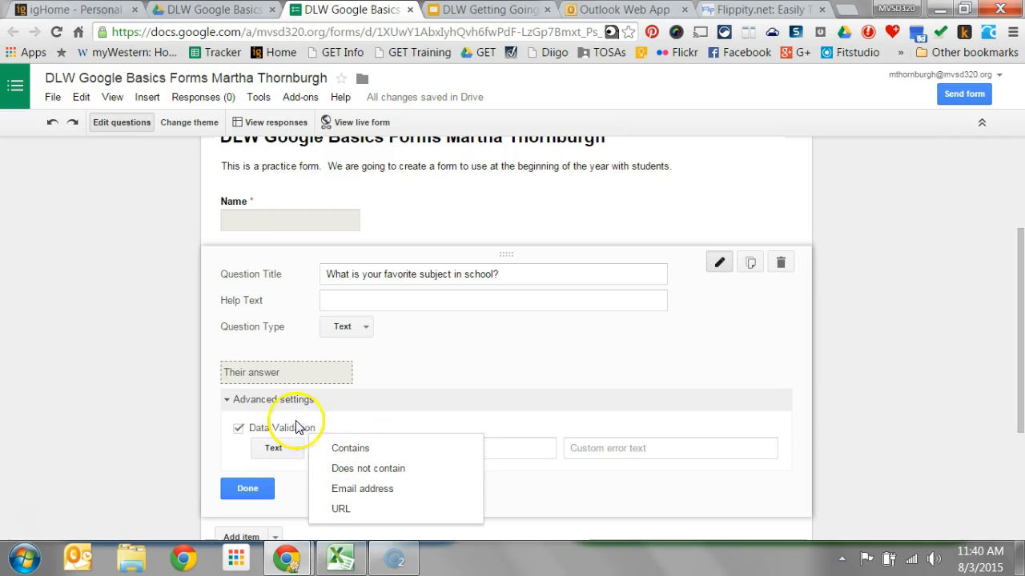
pyautogui.click(392, 383)
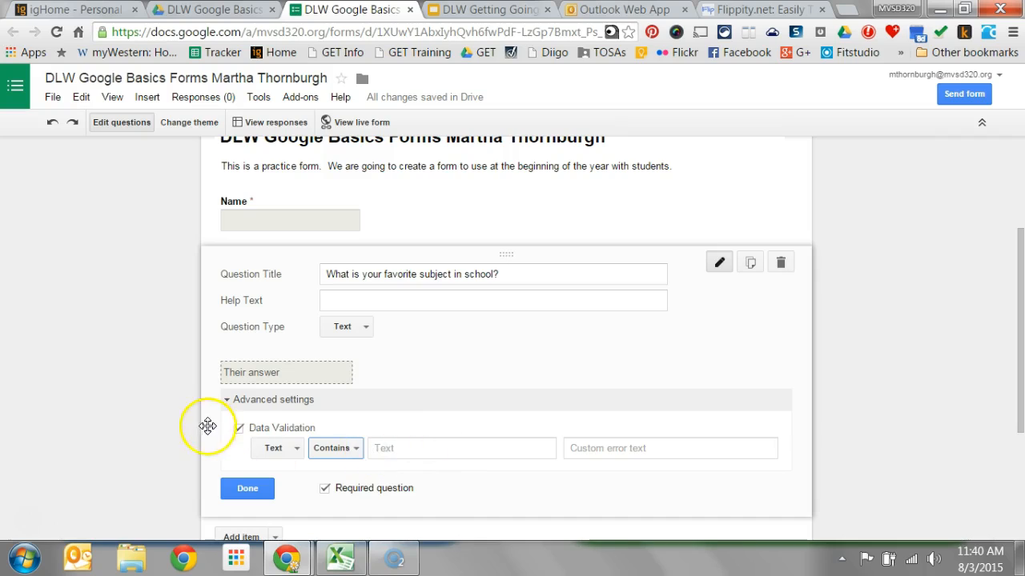
pyautogui.click(240, 429)
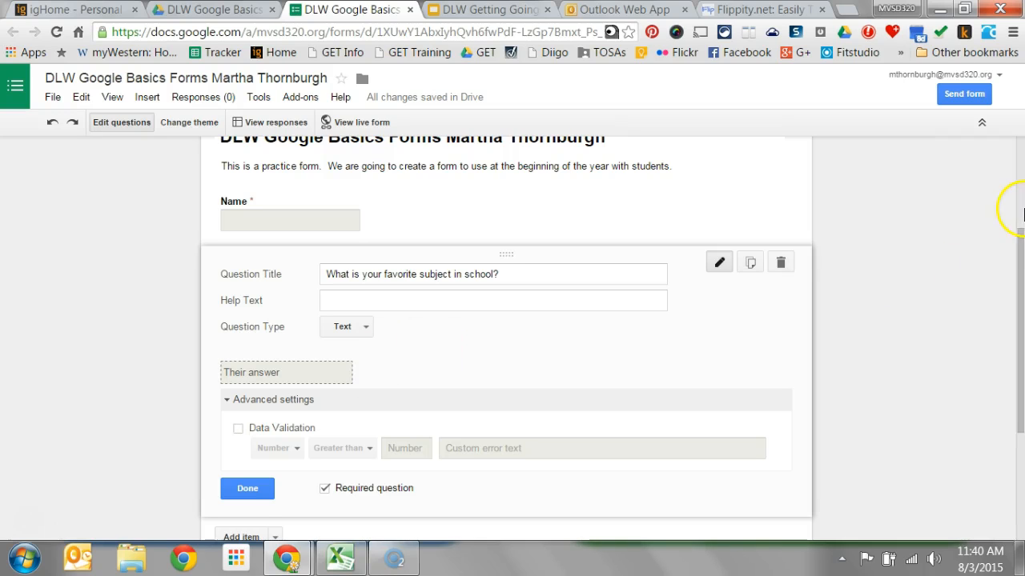
# - Finish editing the favorite subject question and keep it below the Name question
pyautogui.moveTo(1021, 229); pyautogui.dragTo(1021, 223)
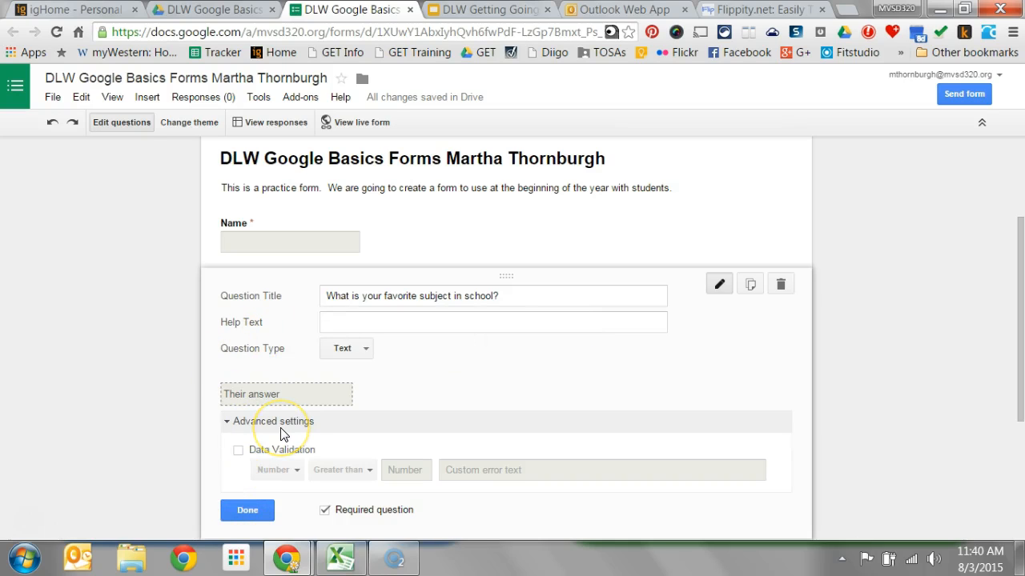
pyautogui.click(264, 509)
pyautogui.moveTo(203, 298); pyautogui.dragTo(208, 340)
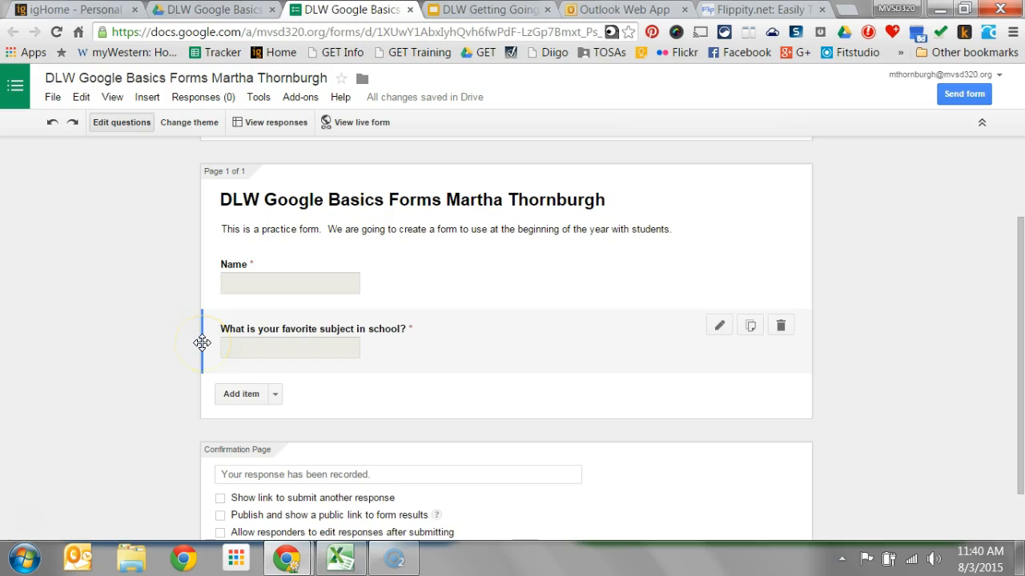
pyautogui.moveTo(201, 347); pyautogui.dragTo(199, 322)
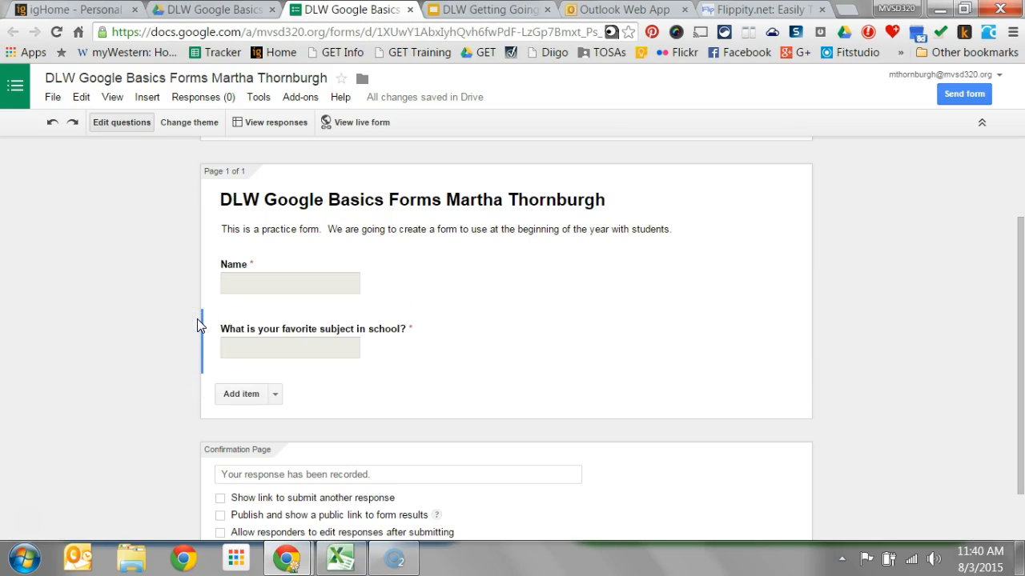
# - Review the item types that can be added to the form and the confirmation page's response message and options
pyautogui.click(275, 395)
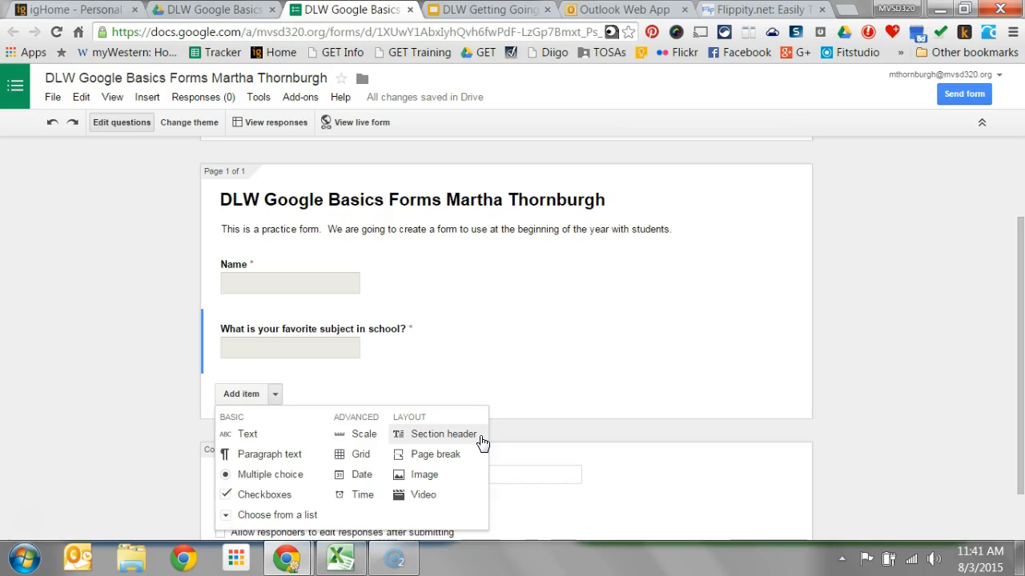
pyautogui.click(452, 474)
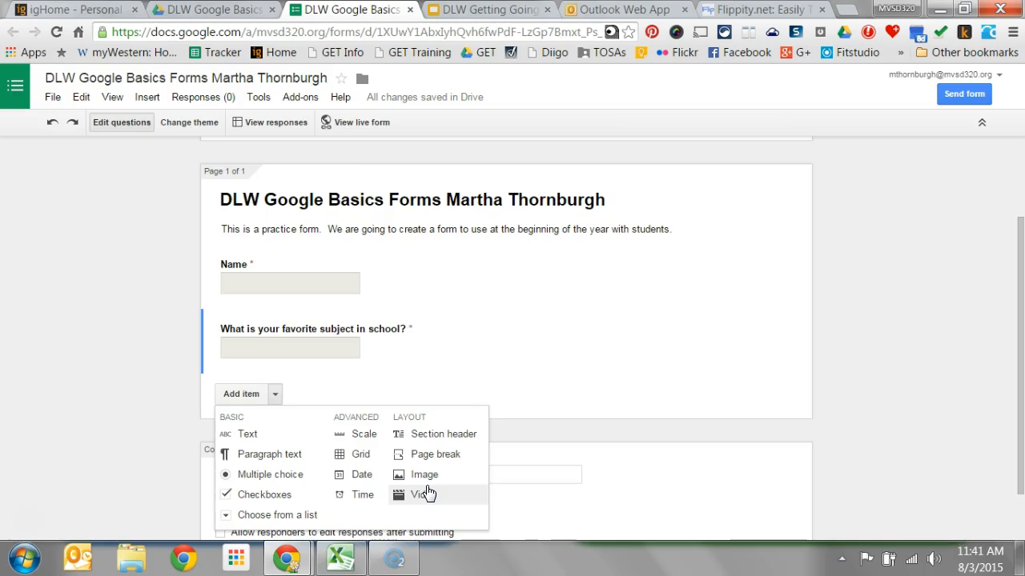
pyautogui.moveTo(1021, 364); pyautogui.dragTo(1016, 411)
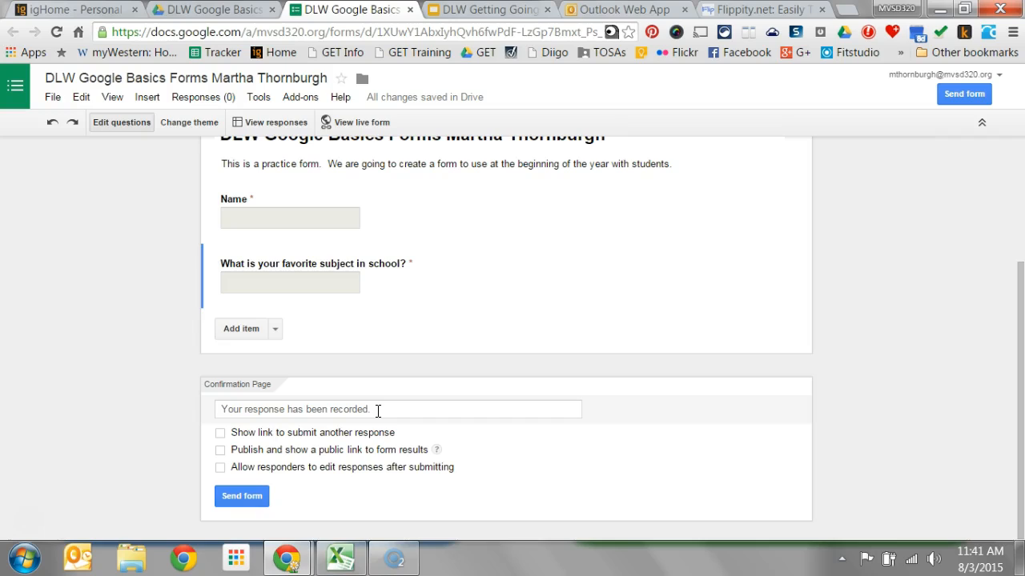
pyautogui.click(378, 411)
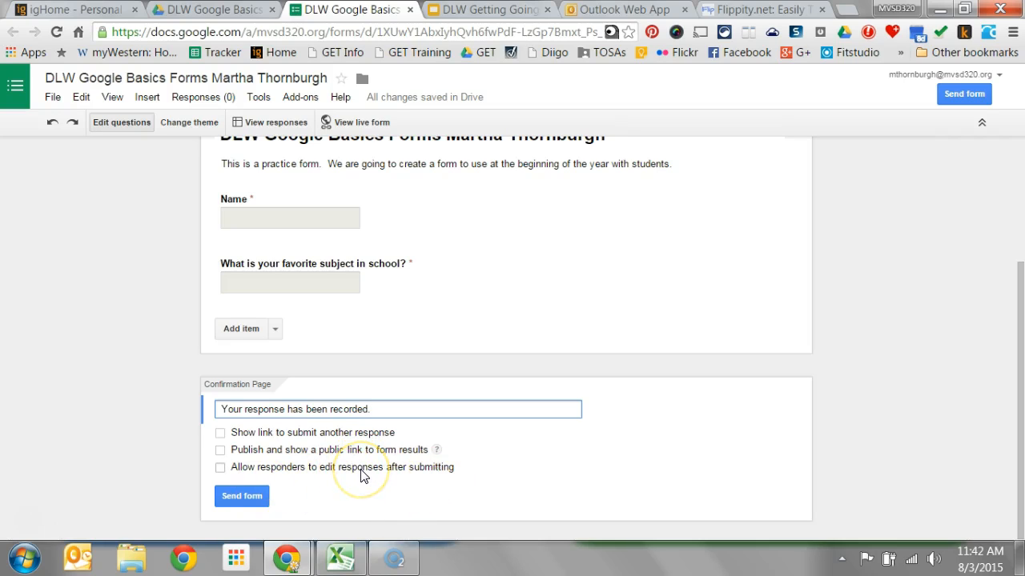
# - Look at the form's sending options and its embed code, and close them without sending
pyautogui.click(251, 502)
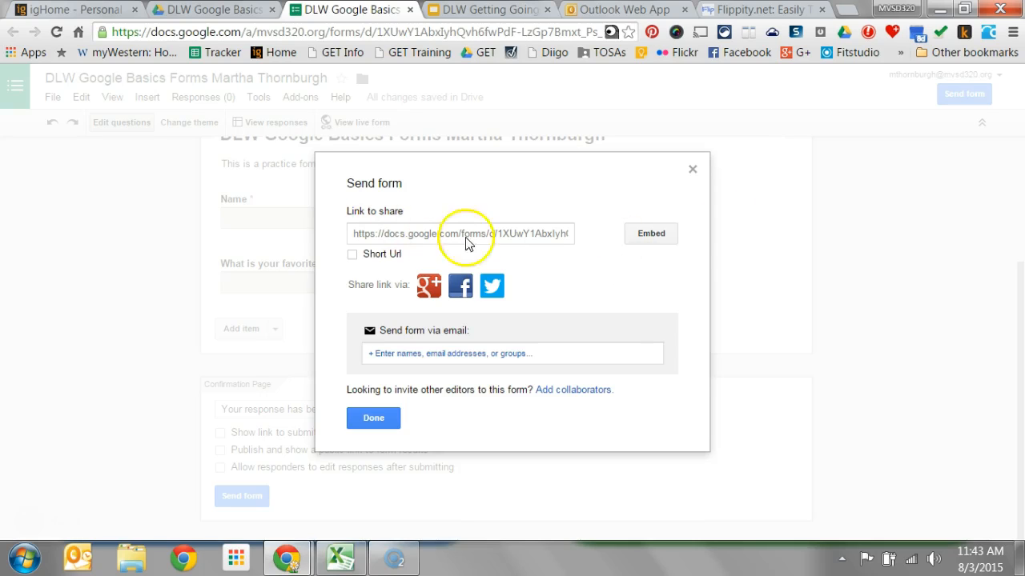
pyautogui.click(653, 239)
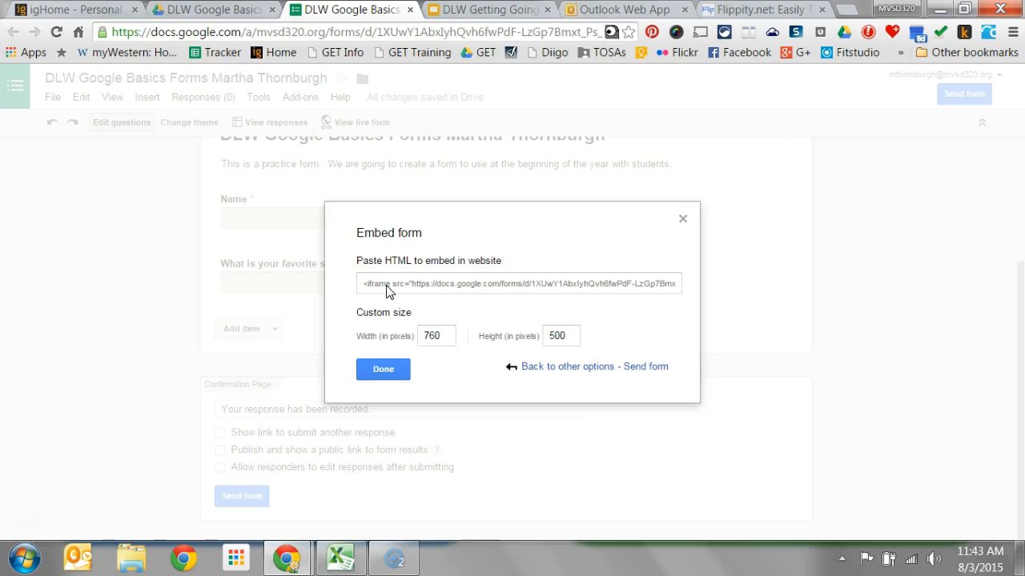
pyautogui.click(376, 369)
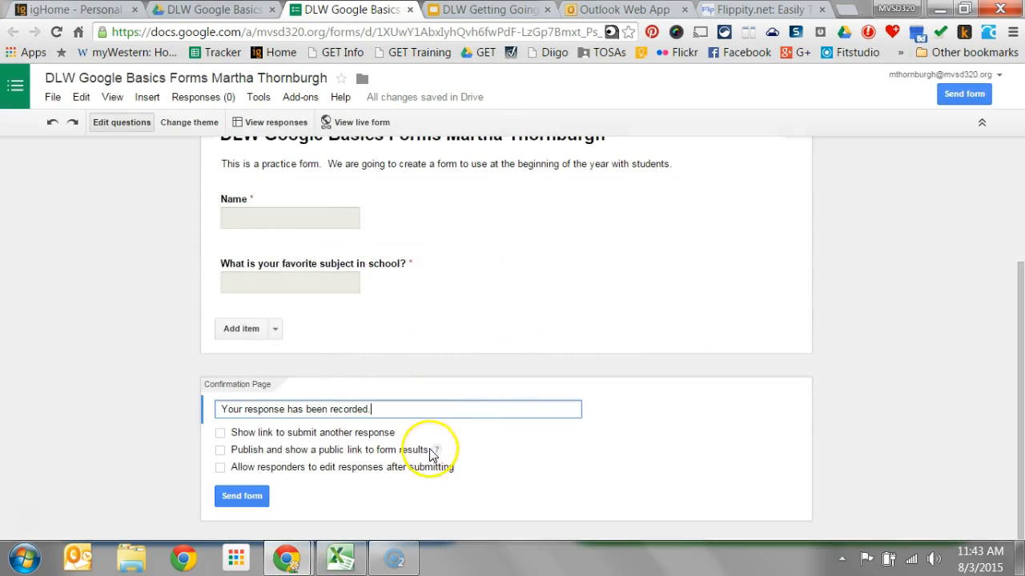
pyautogui.click(248, 492)
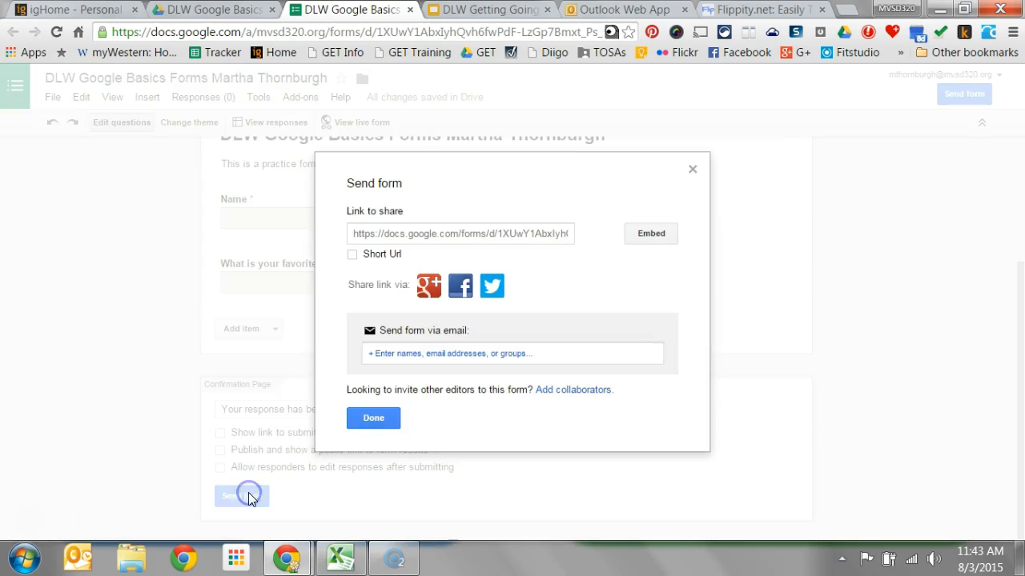
pyautogui.click(396, 420)
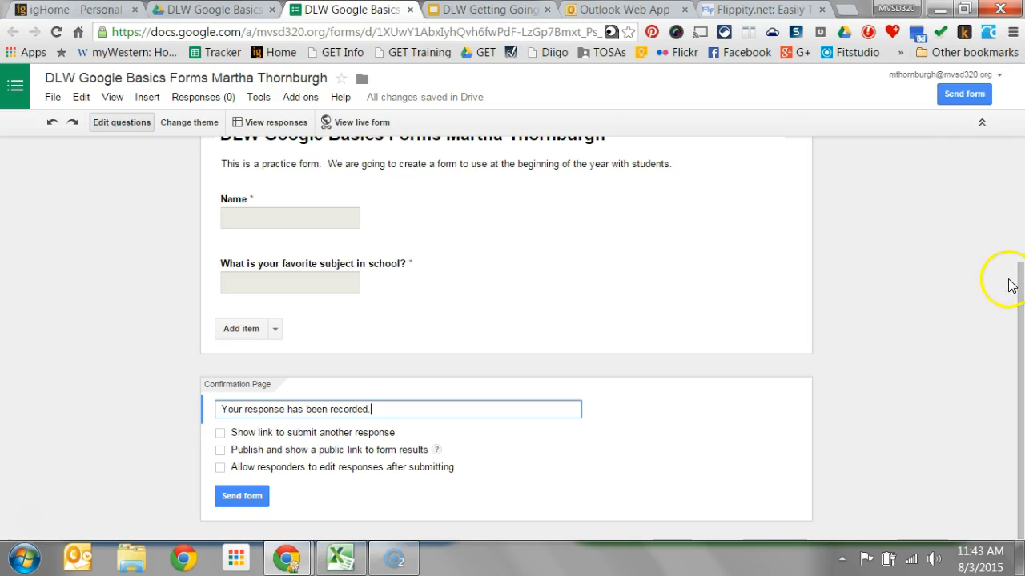
# - Open the live version of the form from the editor
pyautogui.click(1017, 288)
pyautogui.moveTo(1016, 289); pyautogui.dragTo(994, 110)
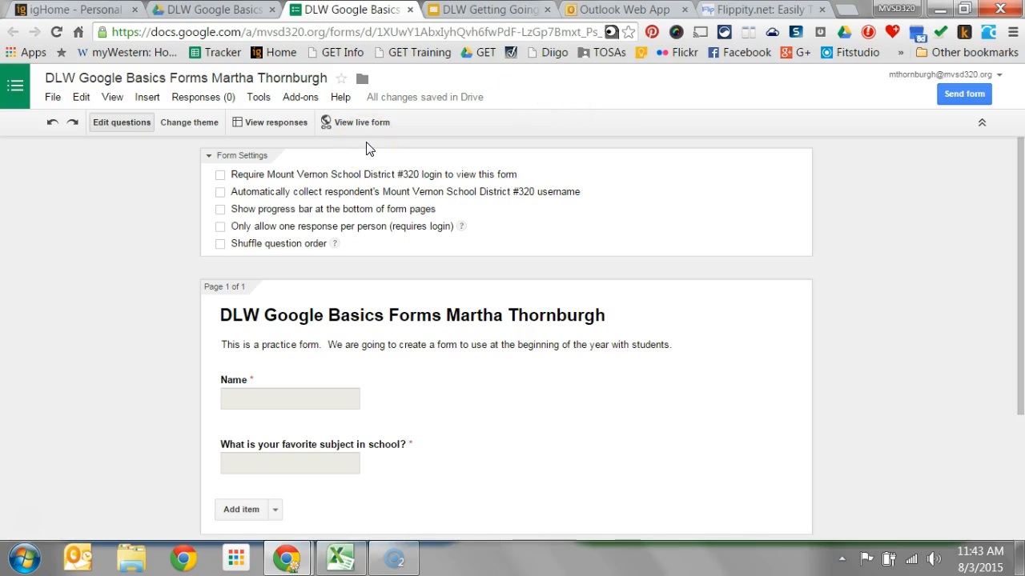
pyautogui.click(302, 131)
pyautogui.click(348, 126)
pyautogui.click(347, 126)
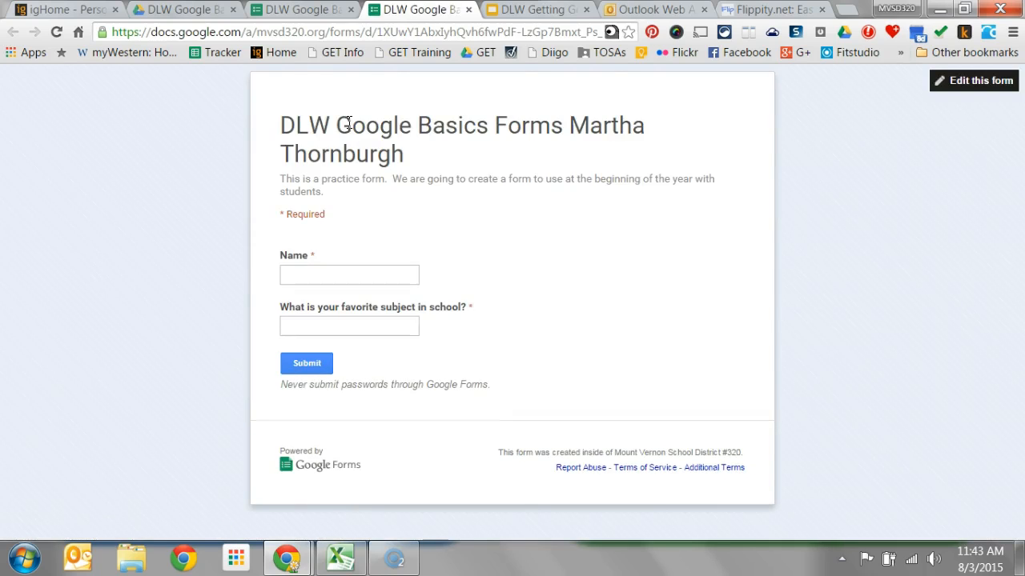
# - Submit a test response with a first name and "Social Studies" as the favorite subject, and close the response confirmation page
pyautogui.click(392, 278)
pyautogui.write('Martha')
pyautogui.click(389, 328)
pyautogui.write('Soc')
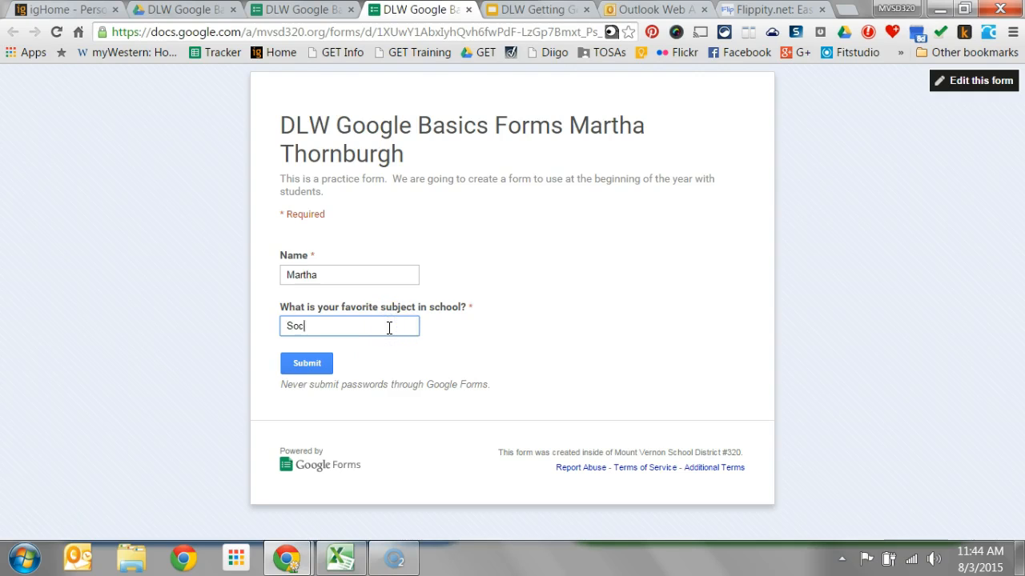
pyautogui.write('ial Studies')
pyautogui.click(302, 384)
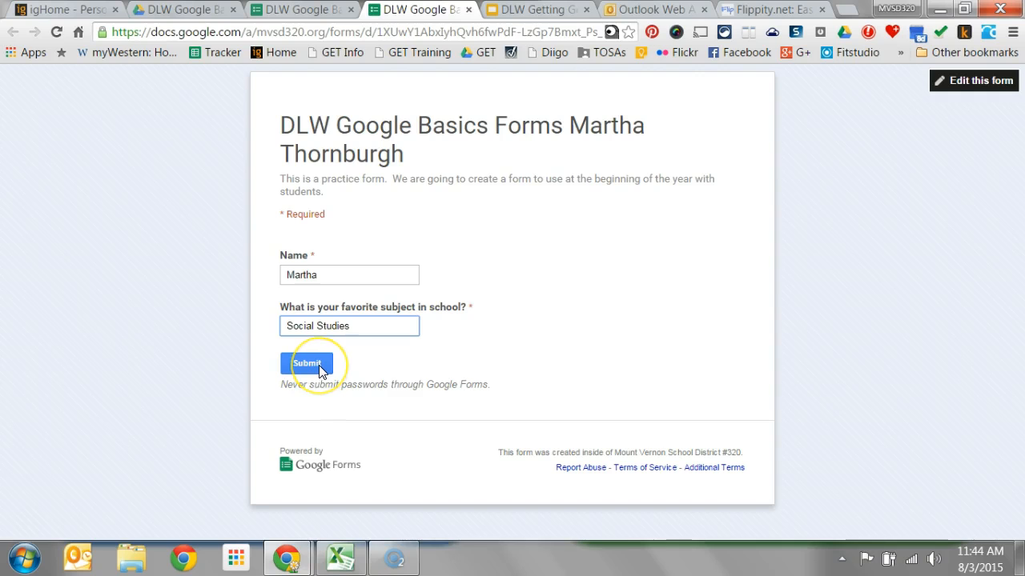
pyautogui.click(320, 369)
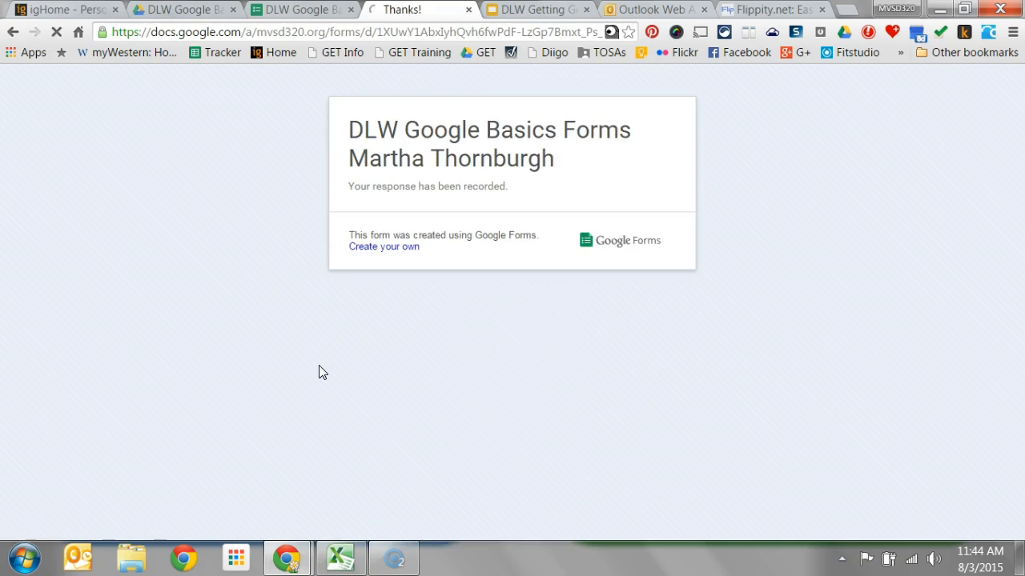
pyautogui.click(436, 161)
pyautogui.click(469, 9)
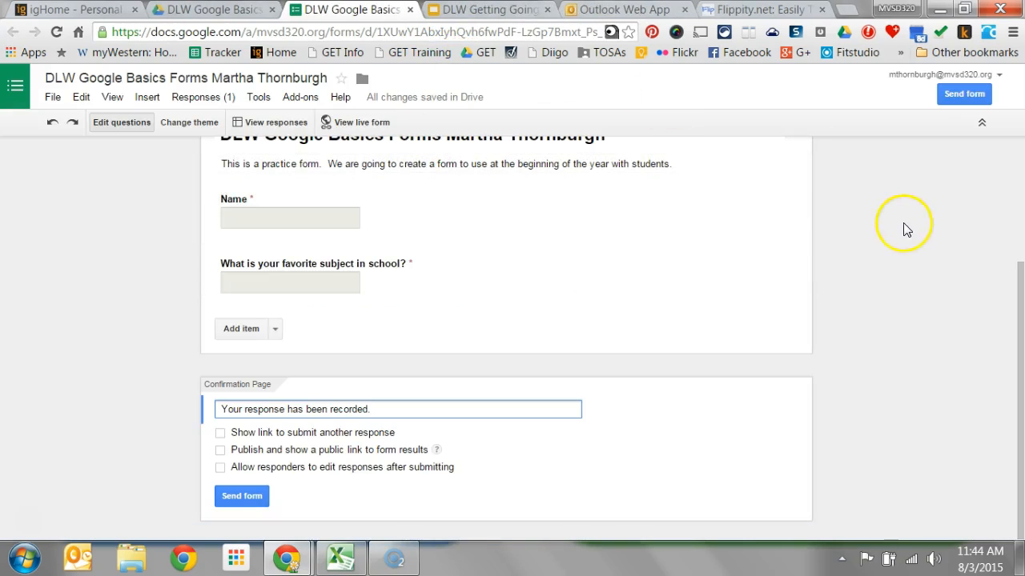
# - Open the form's responses spreadsheet and look through its installed add-ons
pyautogui.moveTo(1021, 274); pyautogui.dragTo(1018, 216)
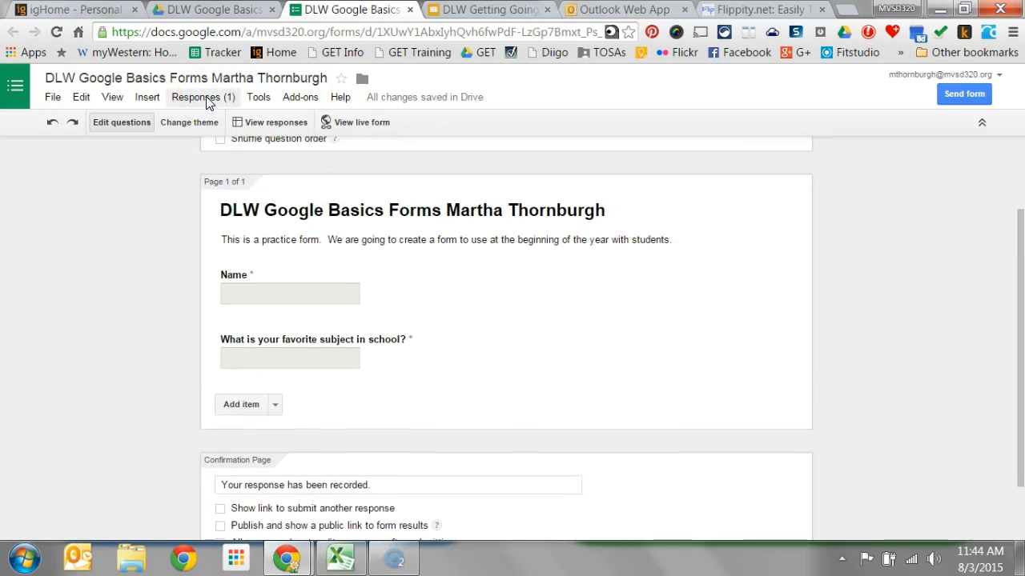
pyautogui.click(211, 103)
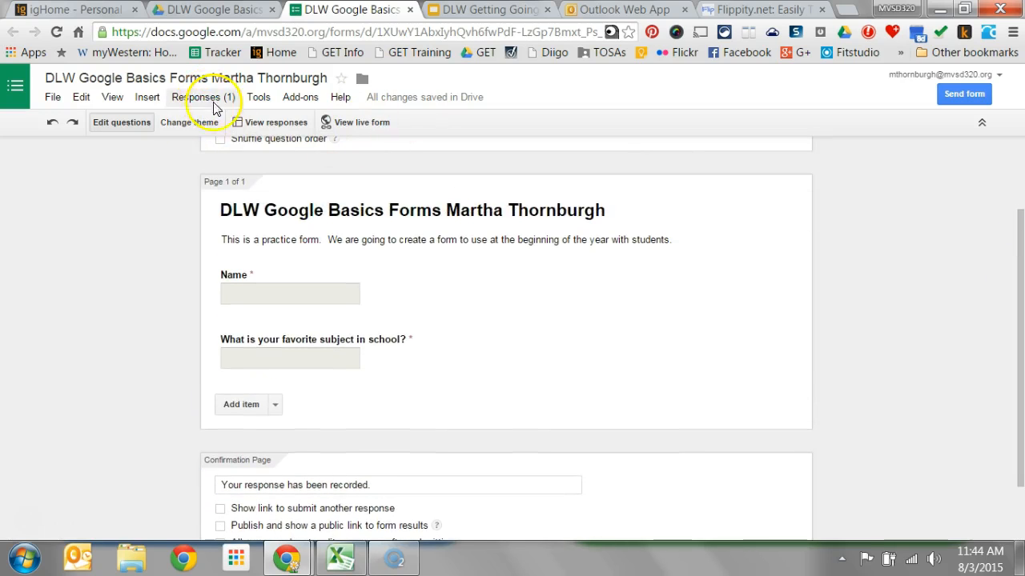
pyautogui.click(274, 126)
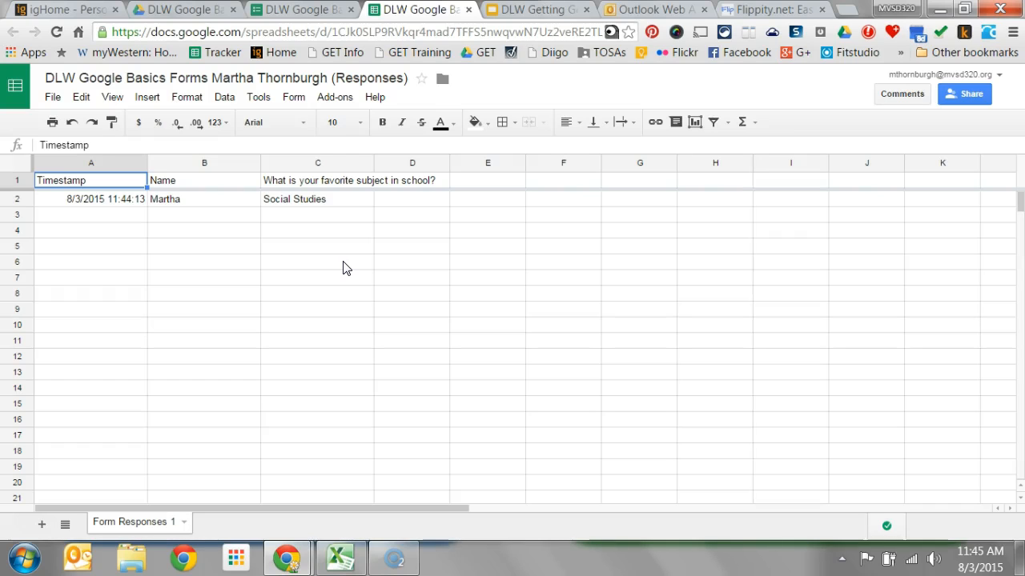
pyautogui.click(344, 98)
pyautogui.moveTo(373, 192)
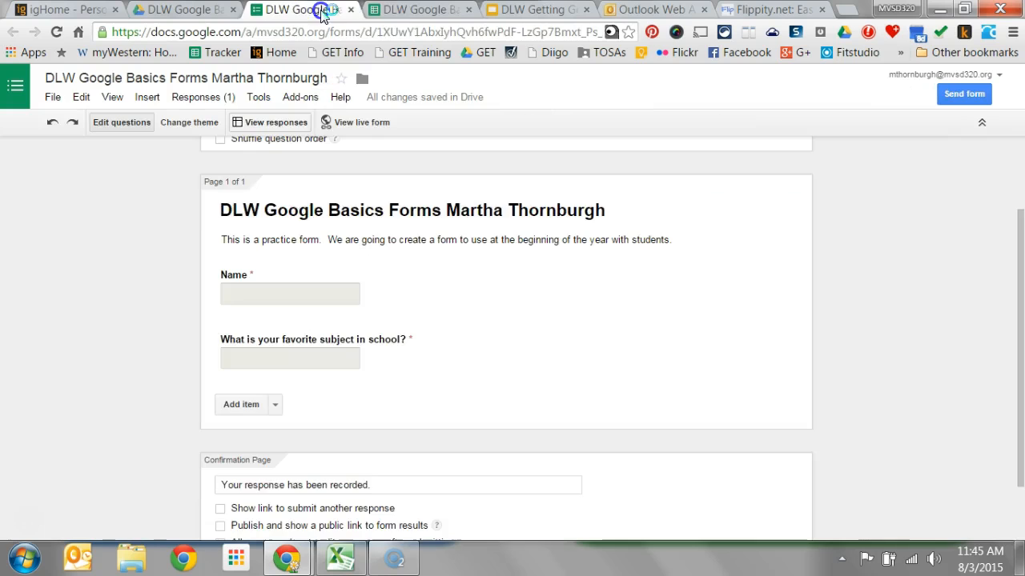
# - Switch between the form editor and its responses spreadsheet to compare them, ending on the form editor
pyautogui.click(319, 11)
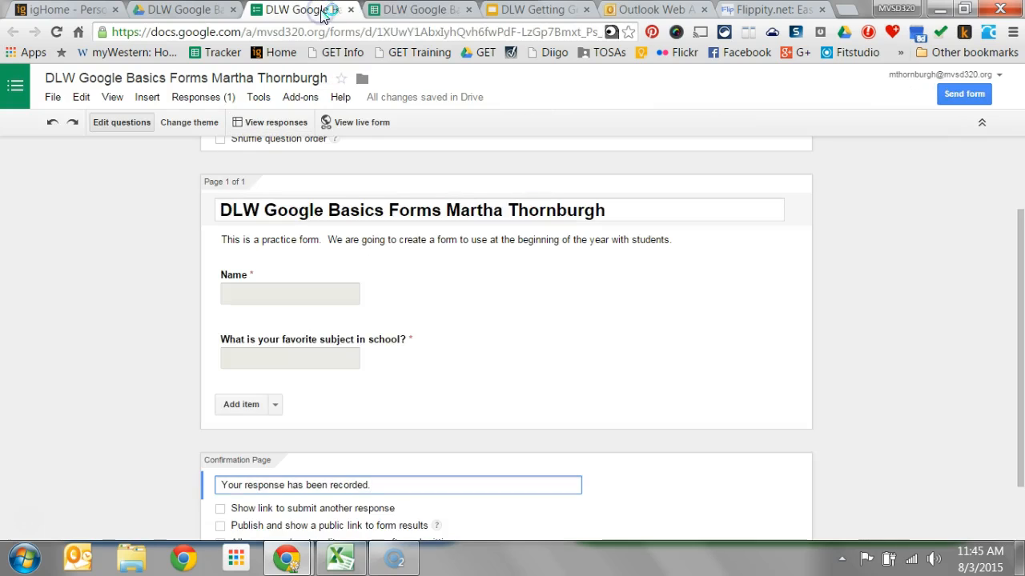
pyautogui.click(408, 12)
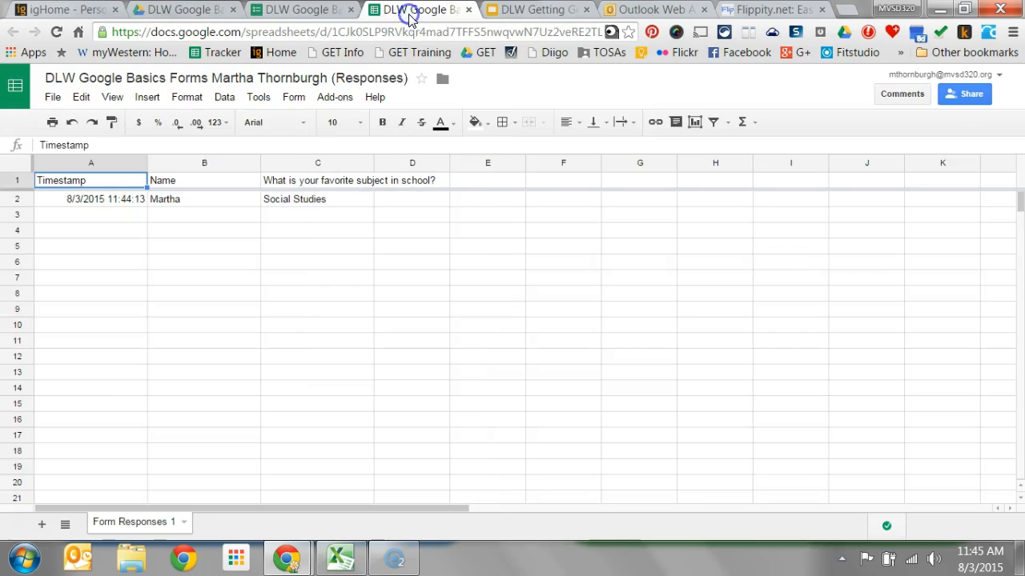
pyautogui.click(295, 9)
pyautogui.click(405, 10)
pyautogui.click(295, 10)
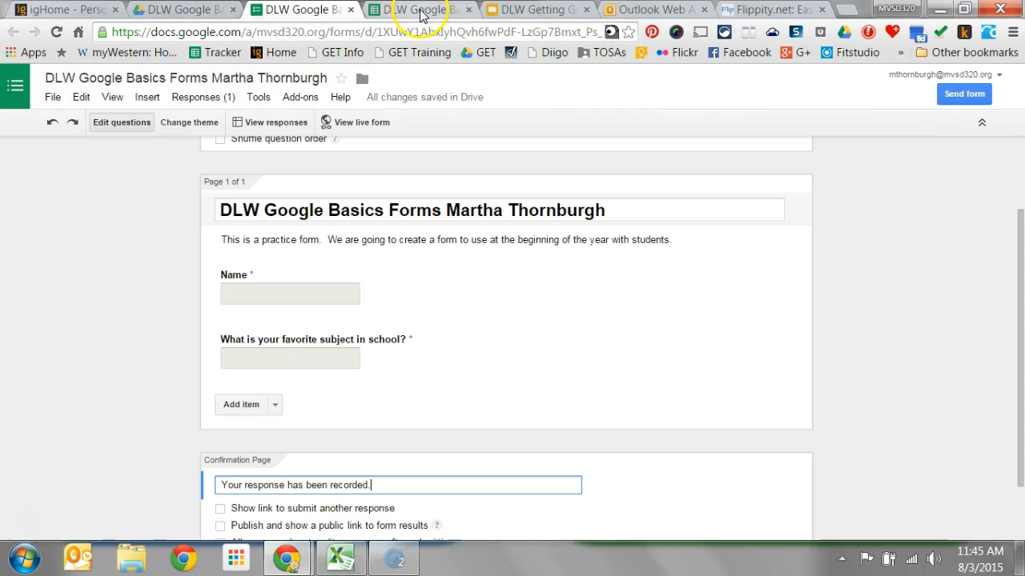
# - Open the responses spreadsheet and the live form again from the editor, and return to the editor
pyautogui.click(276, 124)
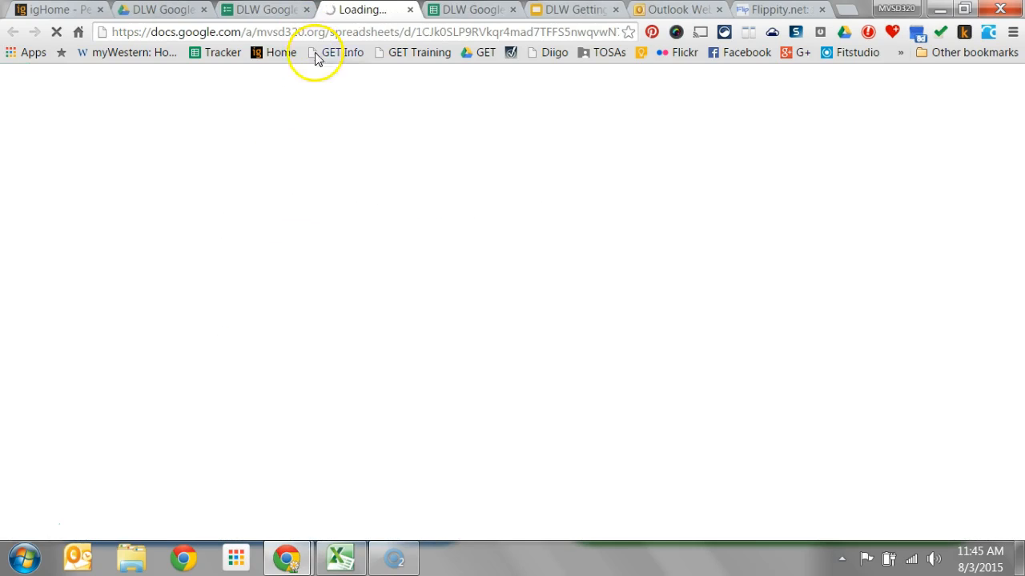
pyautogui.click(258, 8)
pyautogui.click(379, 125)
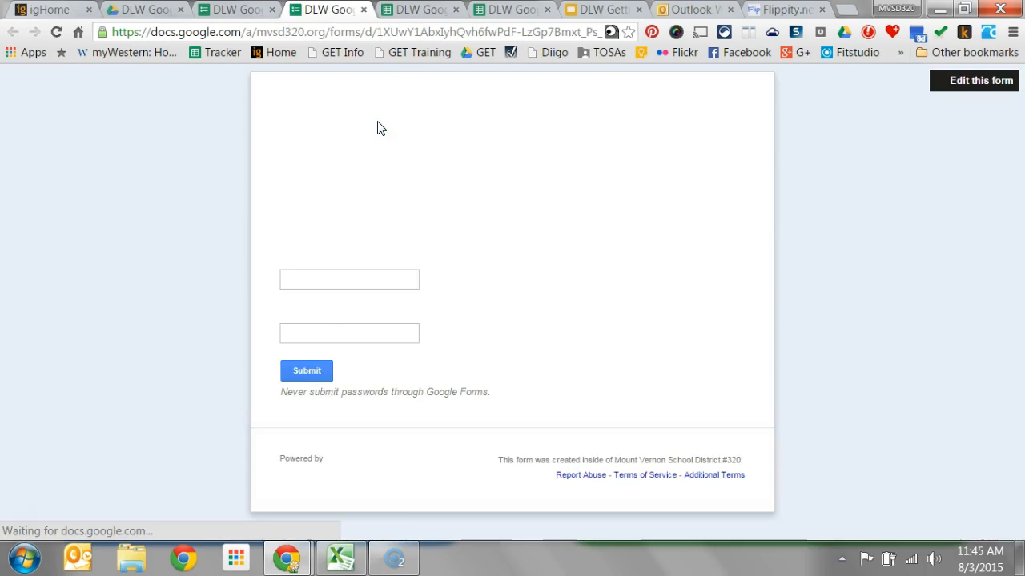
pyautogui.click(236, 10)
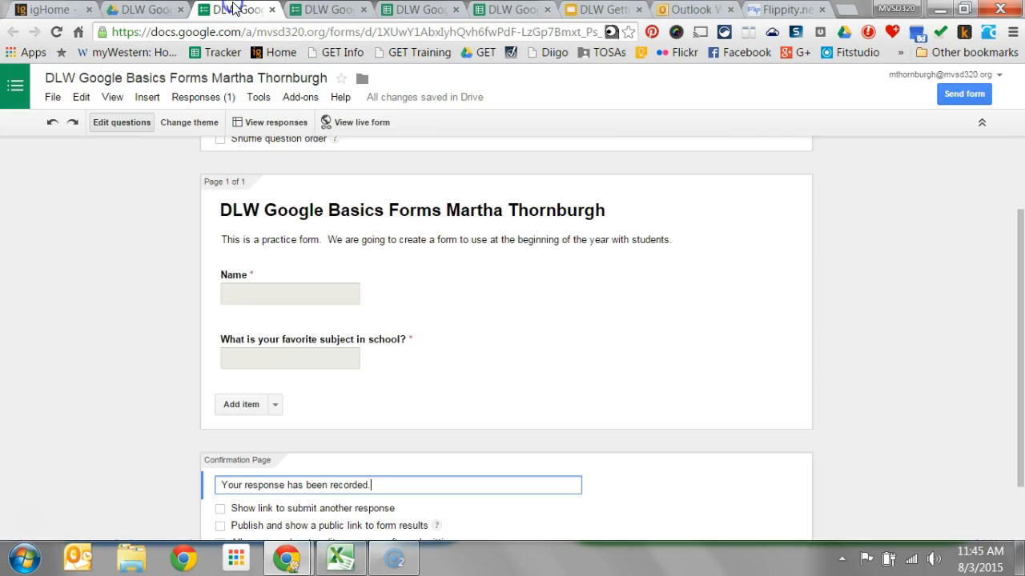
# - Apply the Birthday Cats theme to the form and return to editing its questions
pyautogui.click(191, 125)
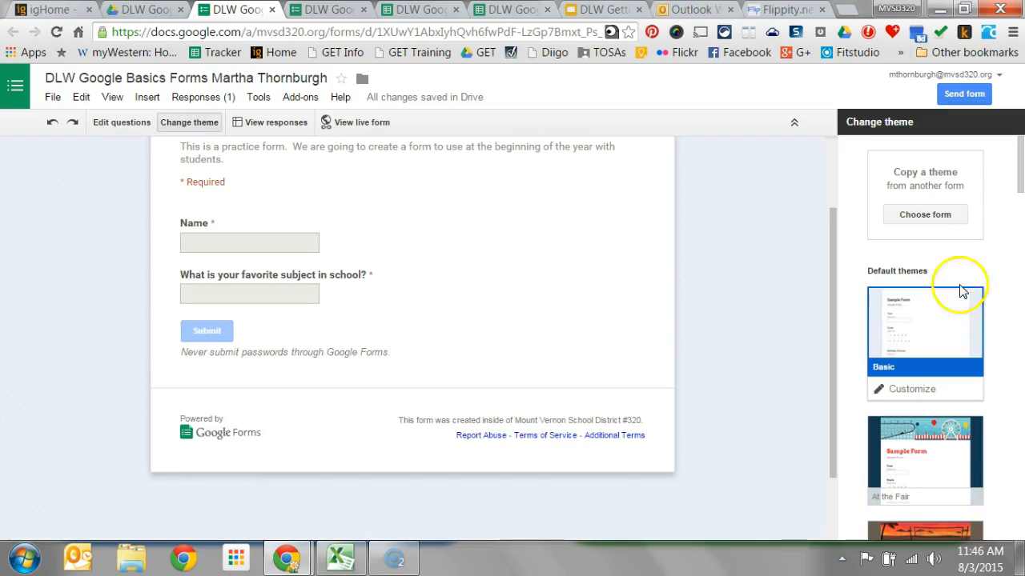
pyautogui.moveTo(1020, 165); pyautogui.dragTo(1001, 232)
pyautogui.click(900, 260)
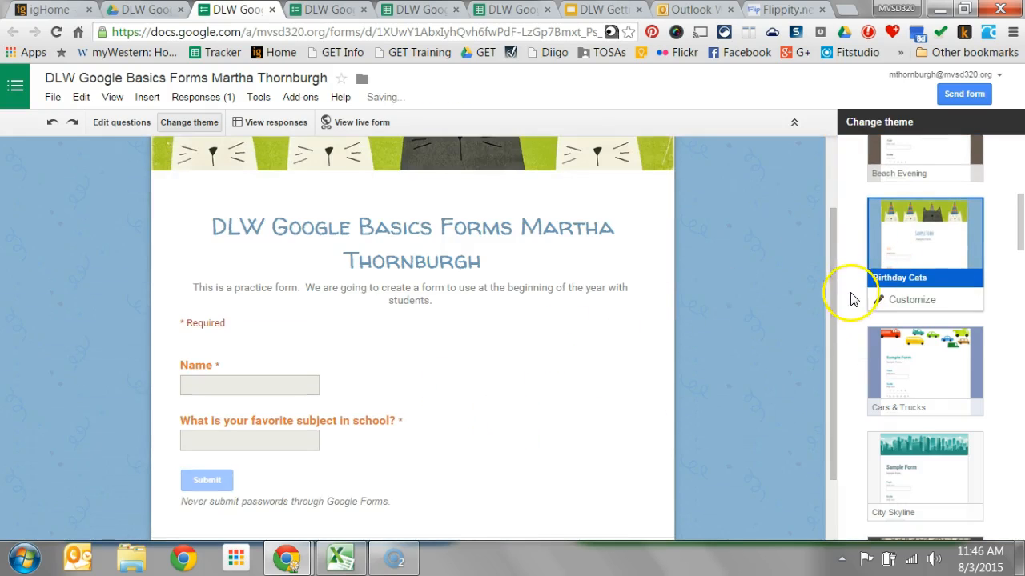
pyautogui.moveTo(832, 304); pyautogui.dragTo(792, 228)
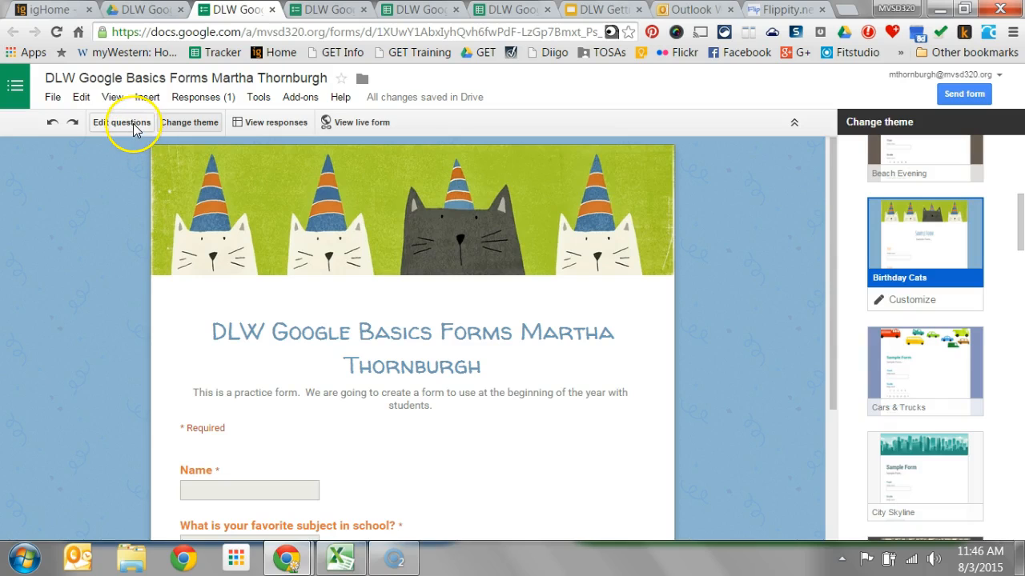
pyautogui.click(121, 122)
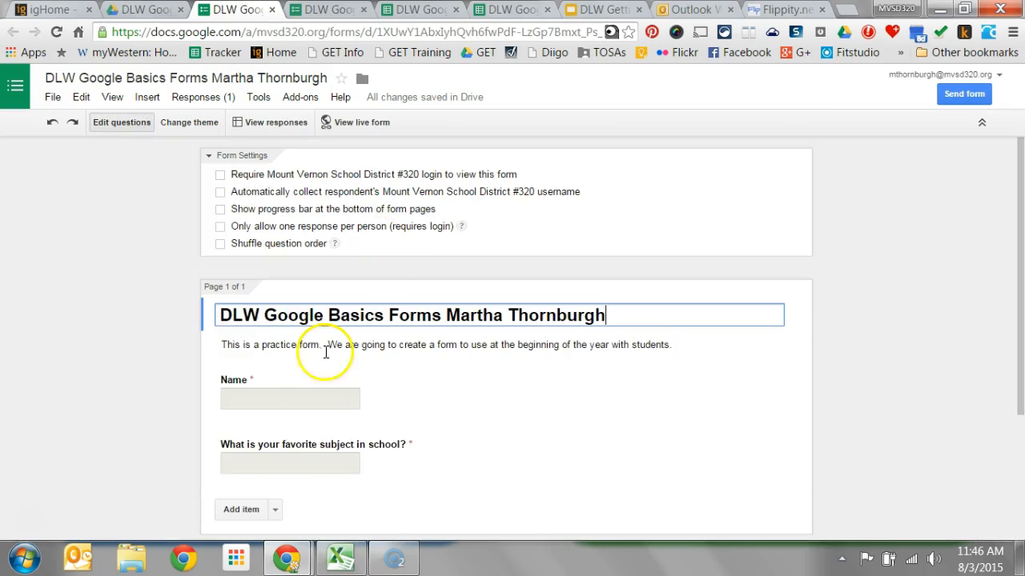
# - Open the form's sending options once more and close them without sending
pyautogui.moveTo(1013, 264); pyautogui.dragTo(579, 363)
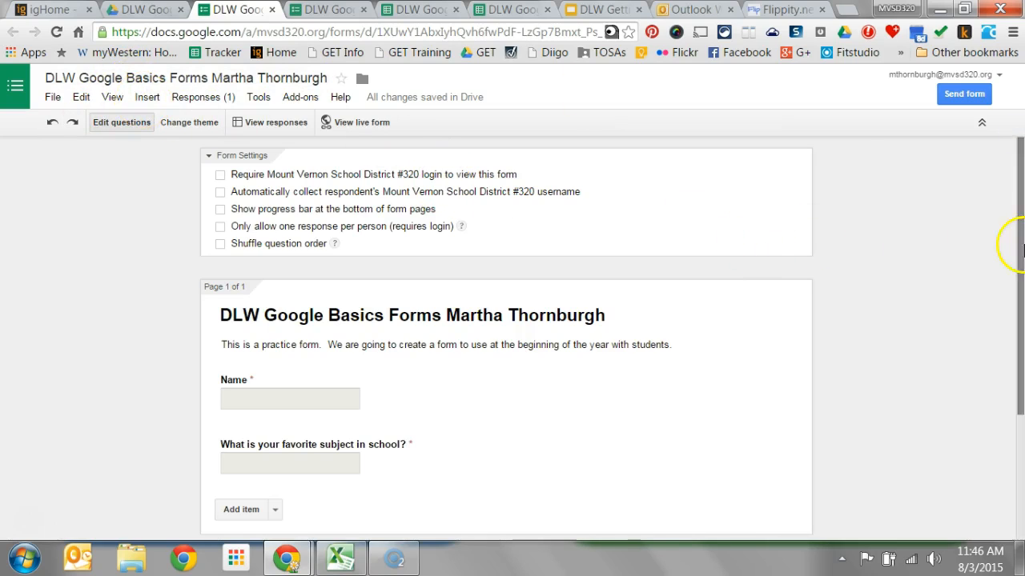
pyautogui.click(959, 100)
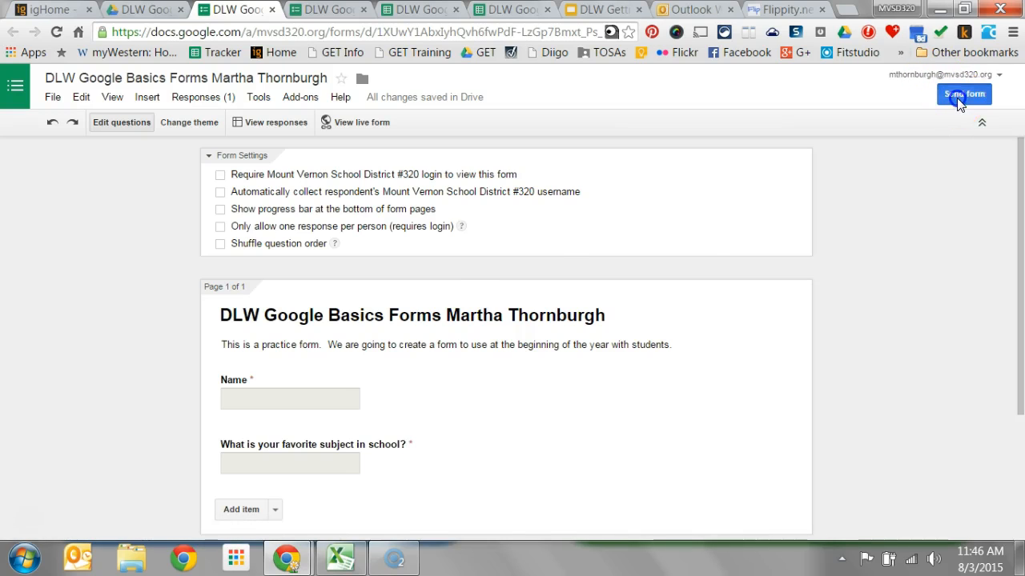
pyautogui.click(373, 417)
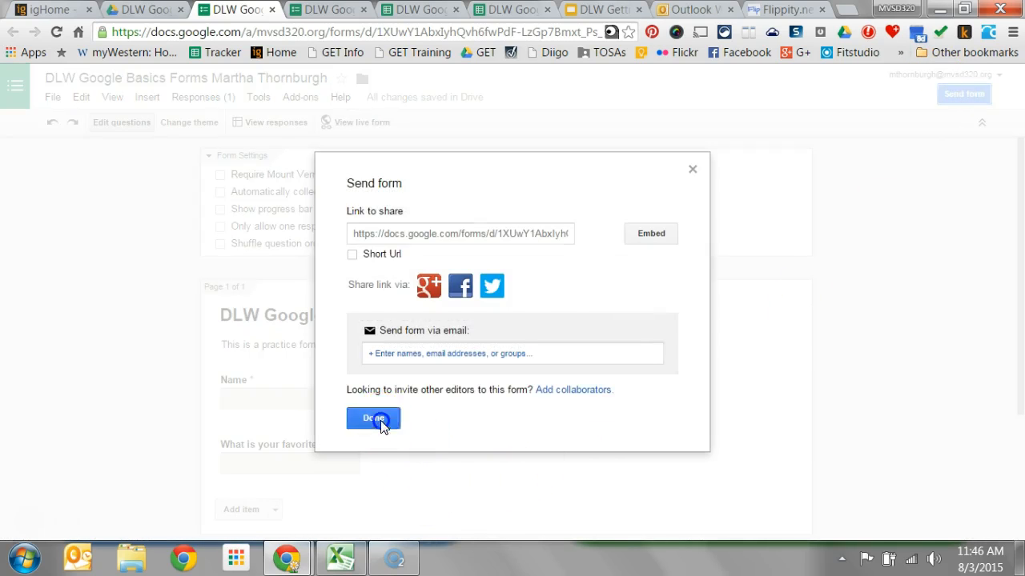